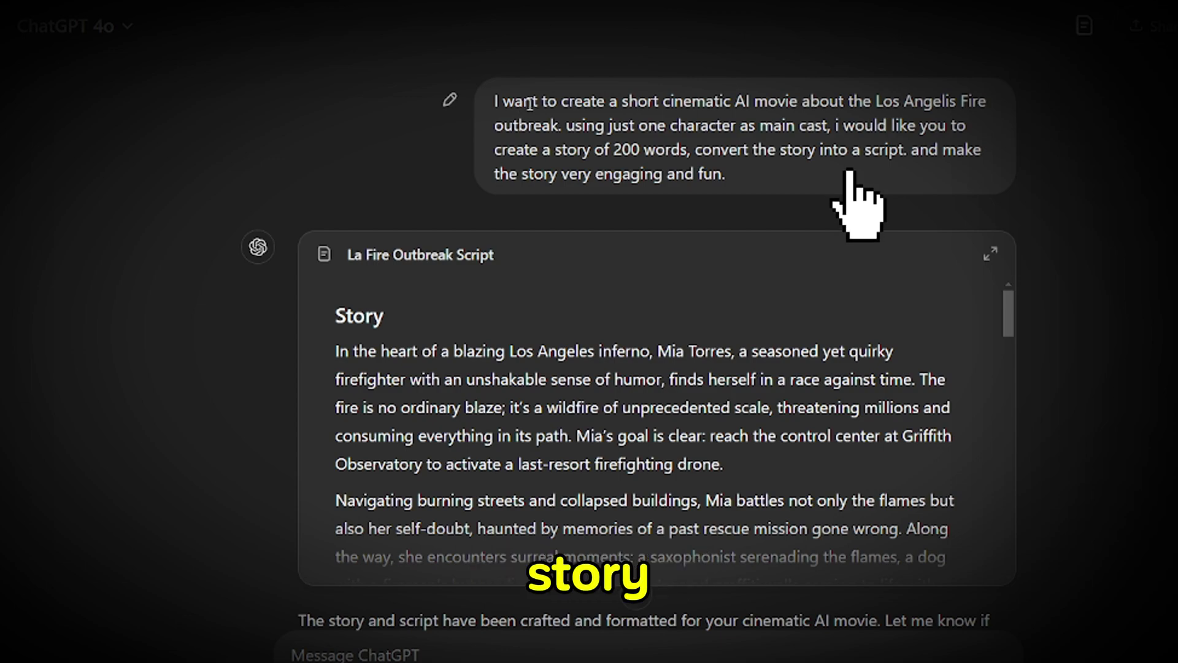
- Expand the LA fire script, read through it and scroll to the red-haired Mia image
click(991, 254)
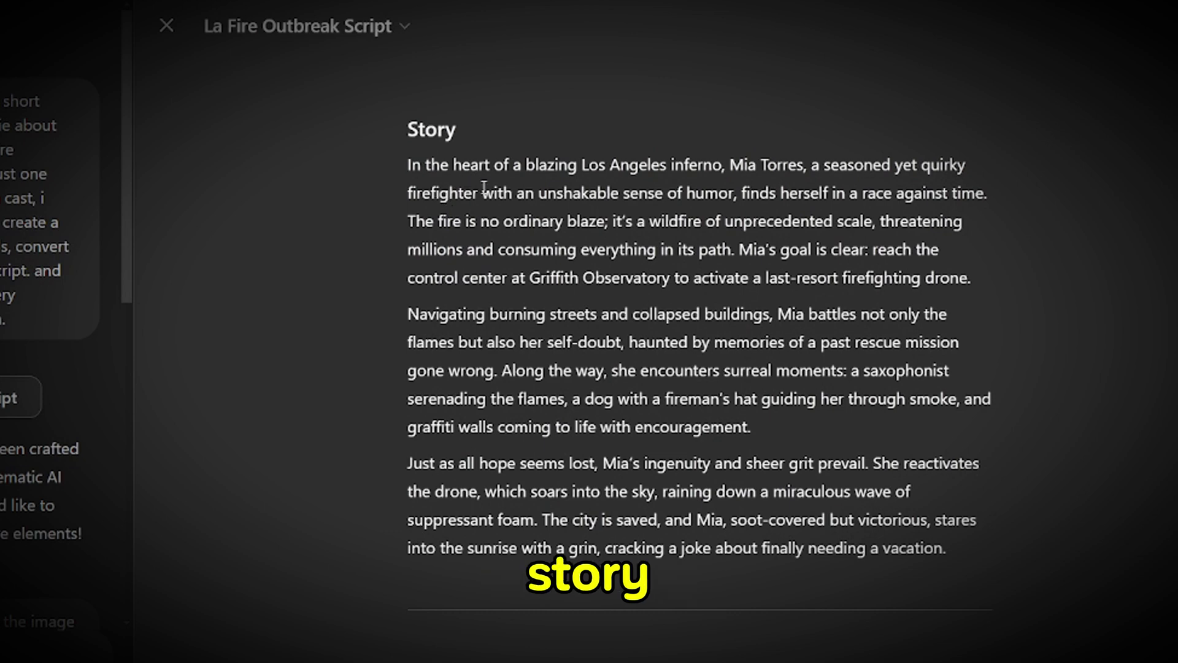
scroll(427, 166, down, 8)
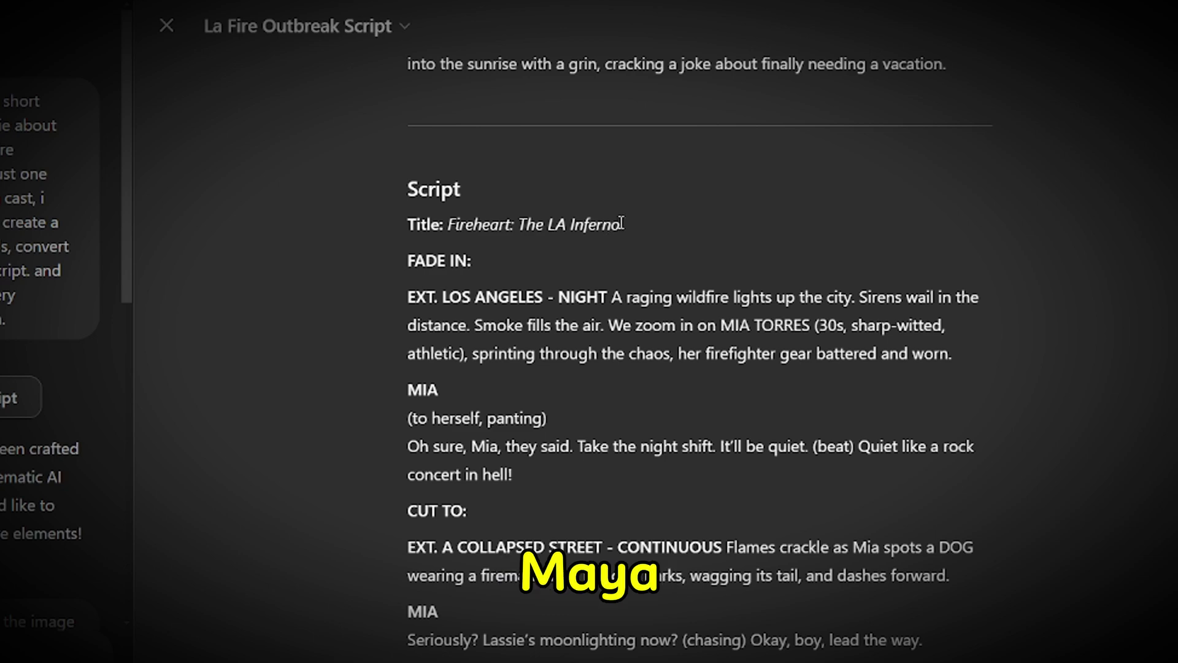
double_click(422, 390)
scroll(513, 554, down, 4)
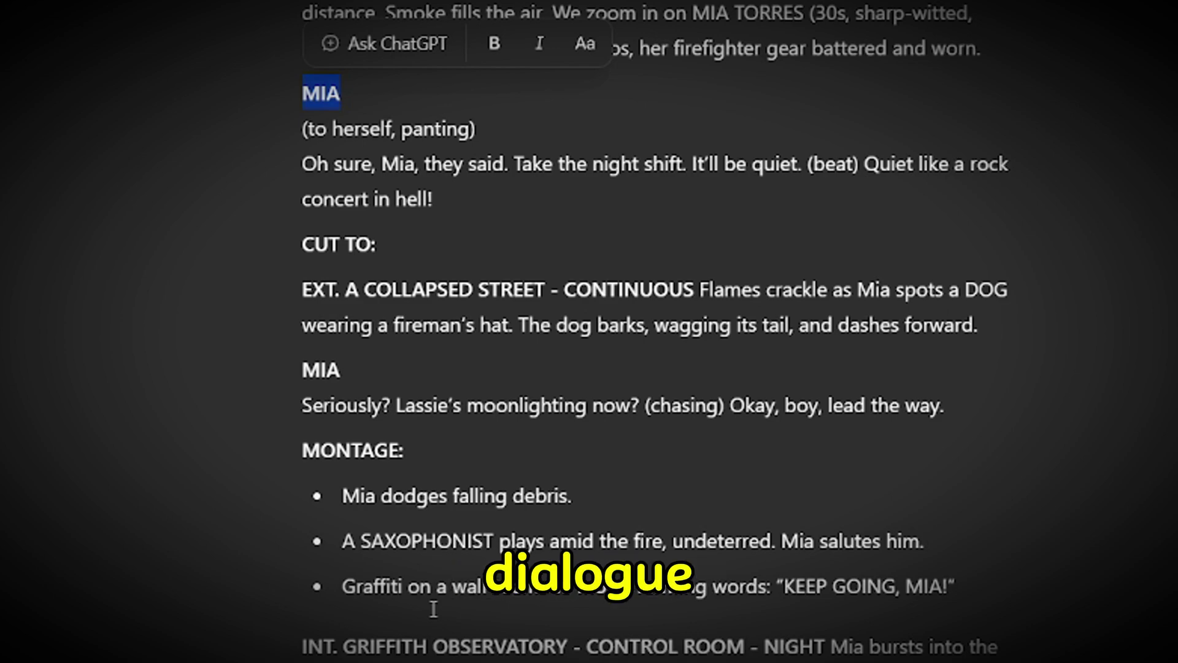
scroll(443, 606, down, 10)
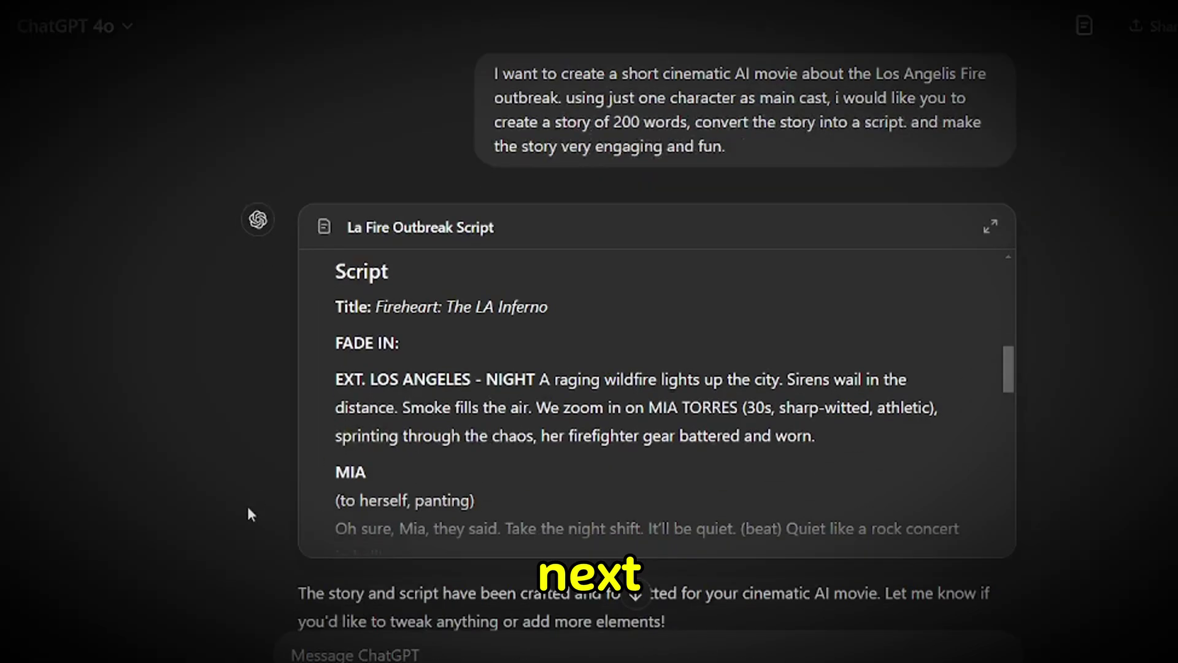
scroll(248, 515, down, 6)
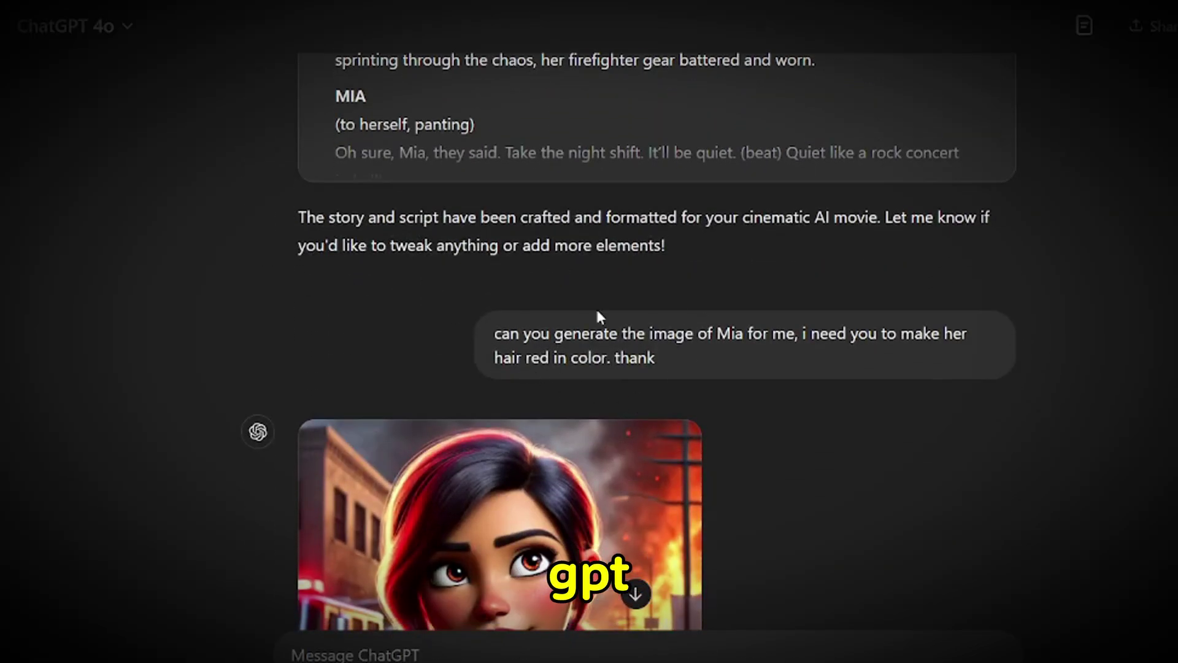
- Scroll down to the red-haired Mia image in the chat
scroll(620, 335, down, 3)
mouse_move(652, 281)
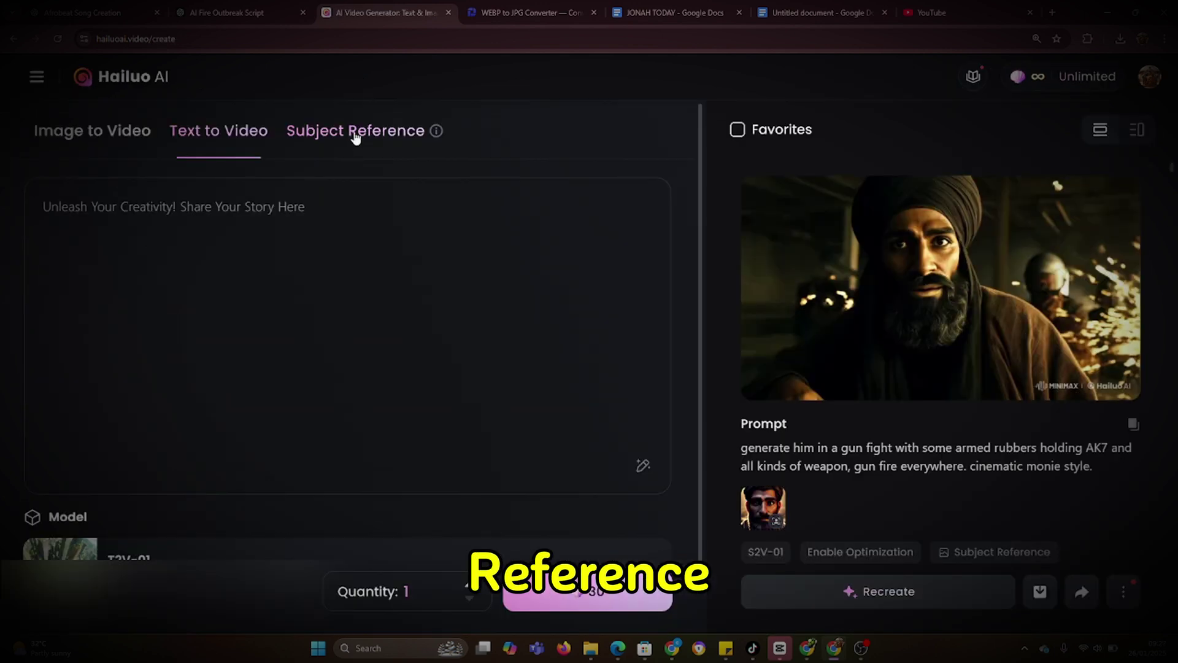
- Go to Hailuo AI's Create page in Subject Reference mode
click(355, 133)
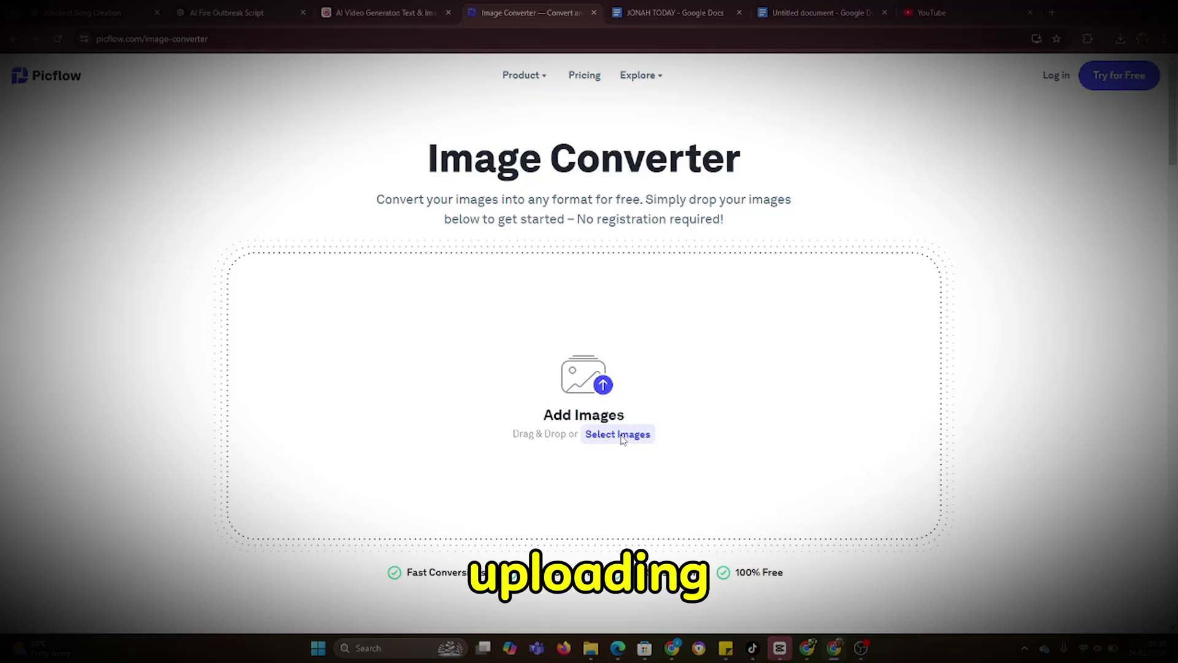
- Load the DALL·E WEBP file of Mia into Picflow and convert it to JPG
click(618, 434)
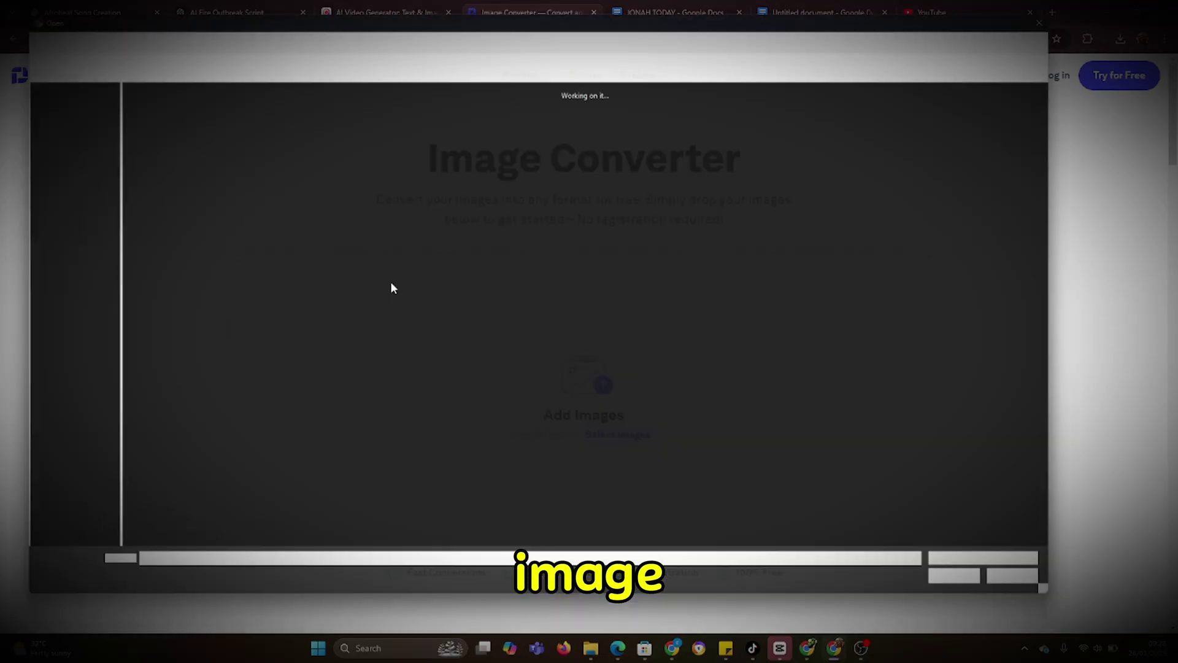
click(387, 252)
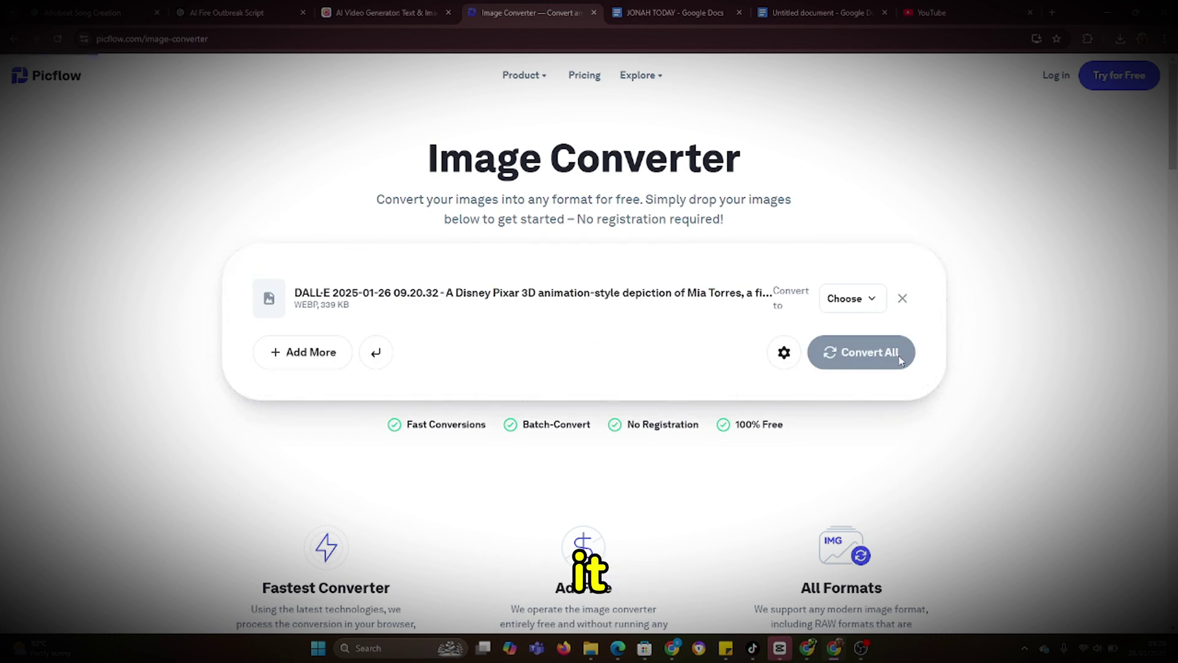
click(900, 360)
click(860, 387)
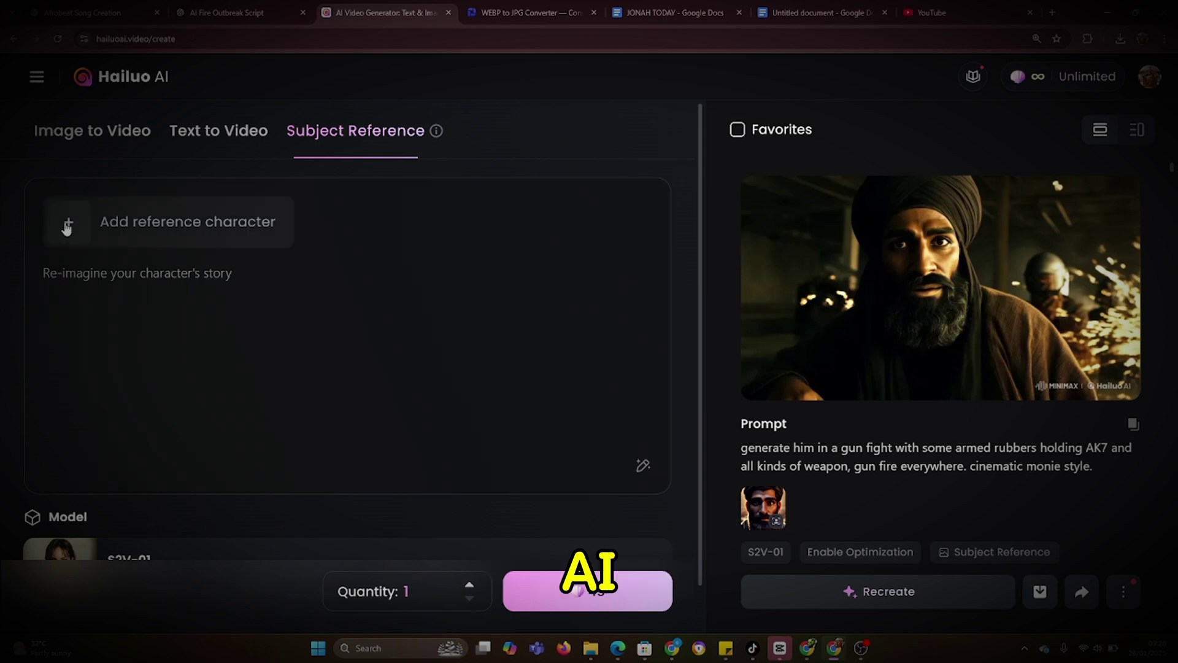
- Upload the Mia JPG as the reference character and confirm it
click(67, 227)
click(298, 164)
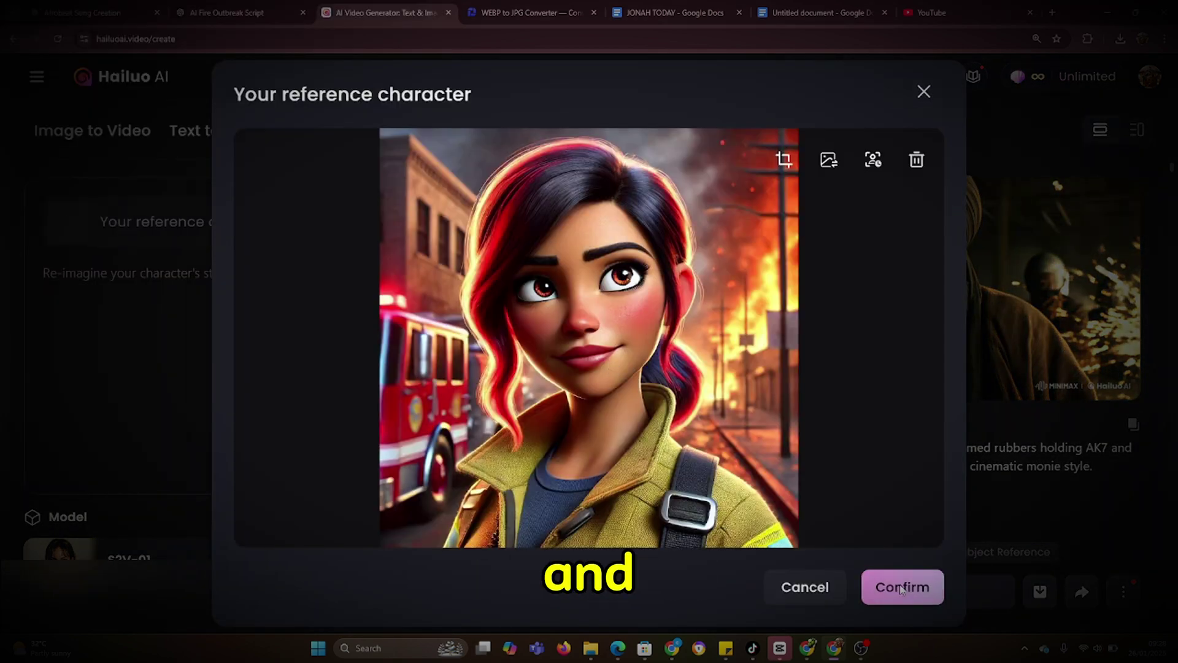
click(902, 588)
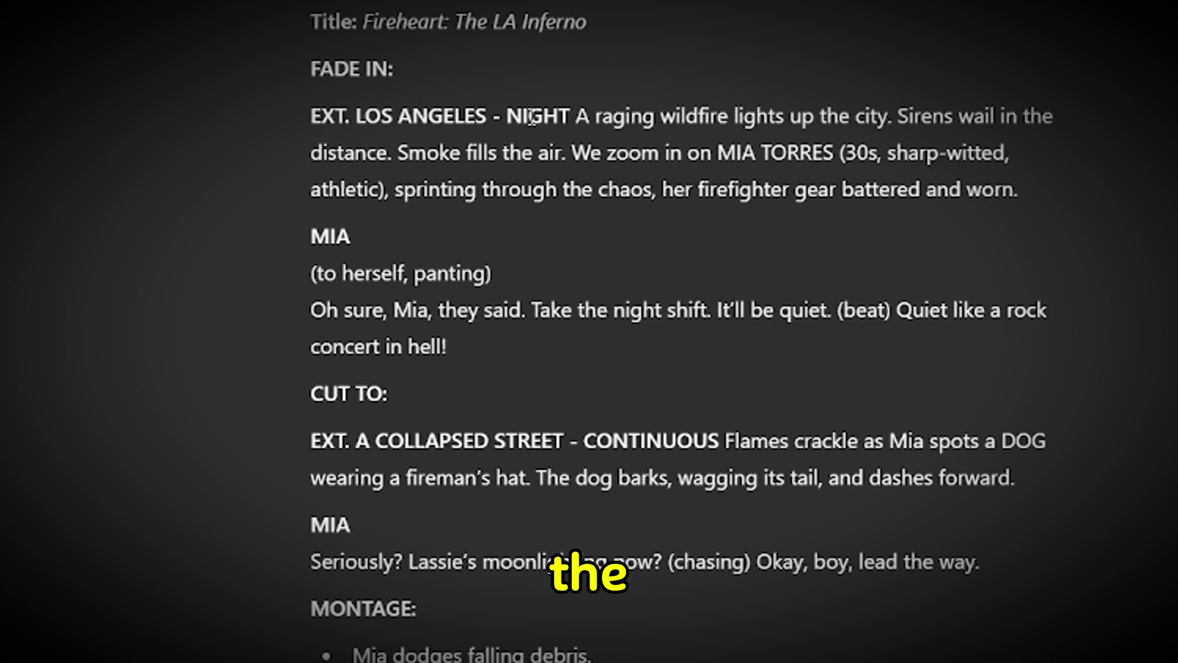
- Select the opening scene paragraph from 'NIGHT' through 'worn.' in the script canvas
drag(529, 116, 956, 199)
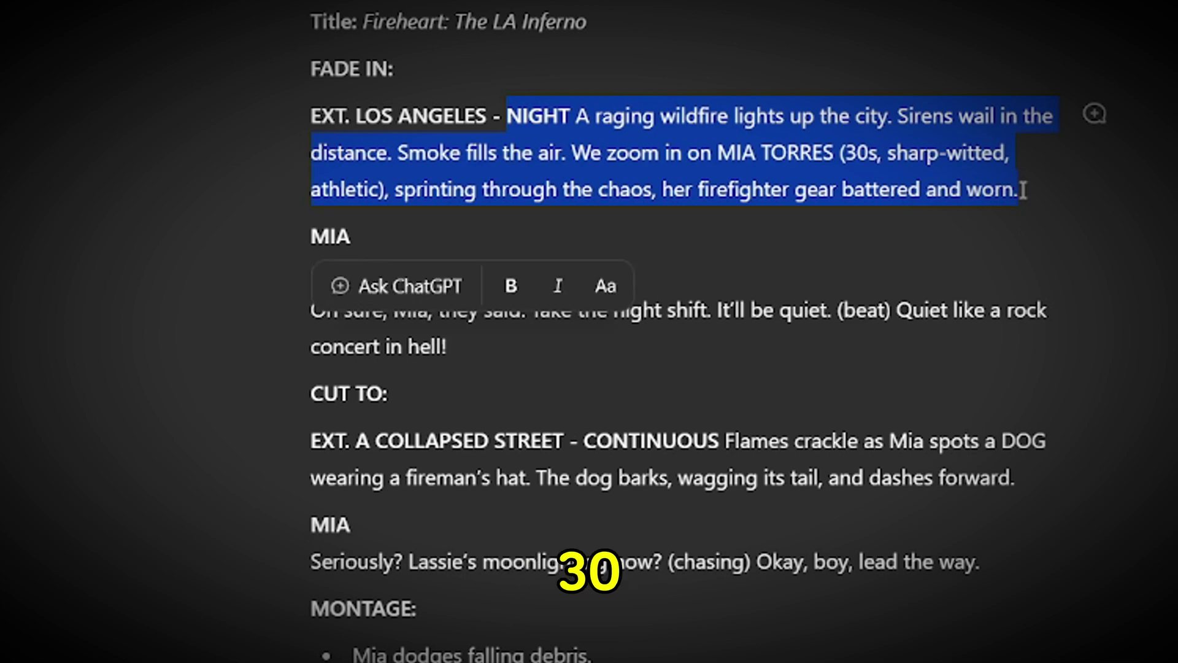
drag(1016, 192, 1018, 206)
key(ctrl+c)
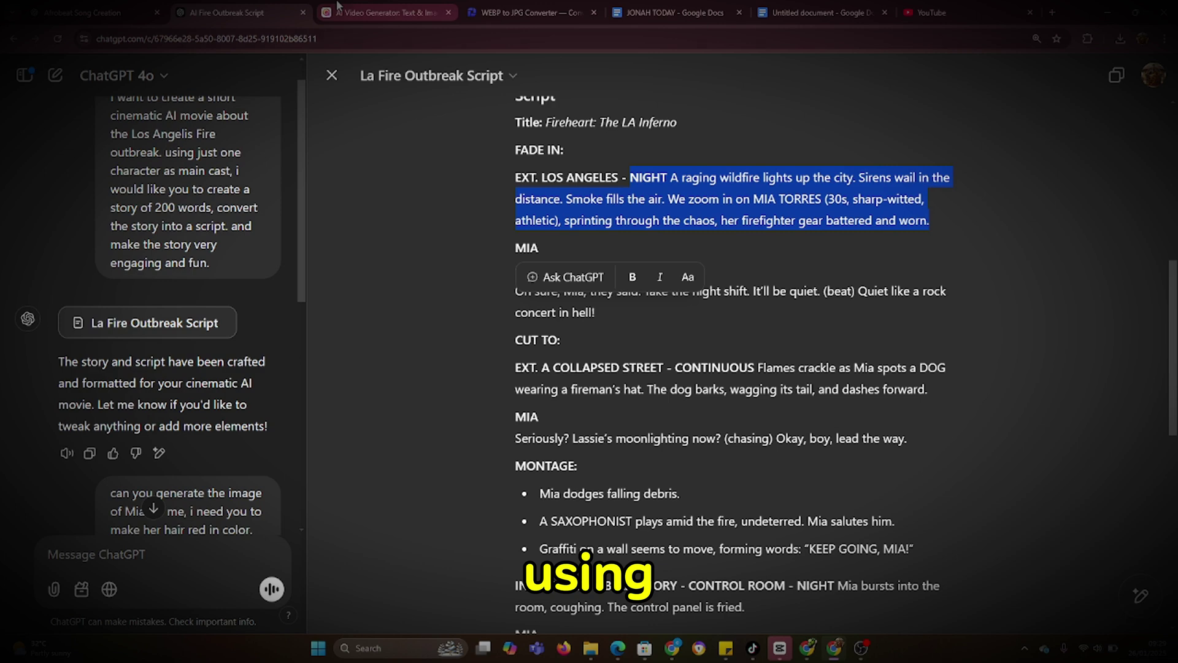
- Paste the opening night scene into the Hailuo prompt and add 'make it cinematic and ultra hd.'
click(385, 12)
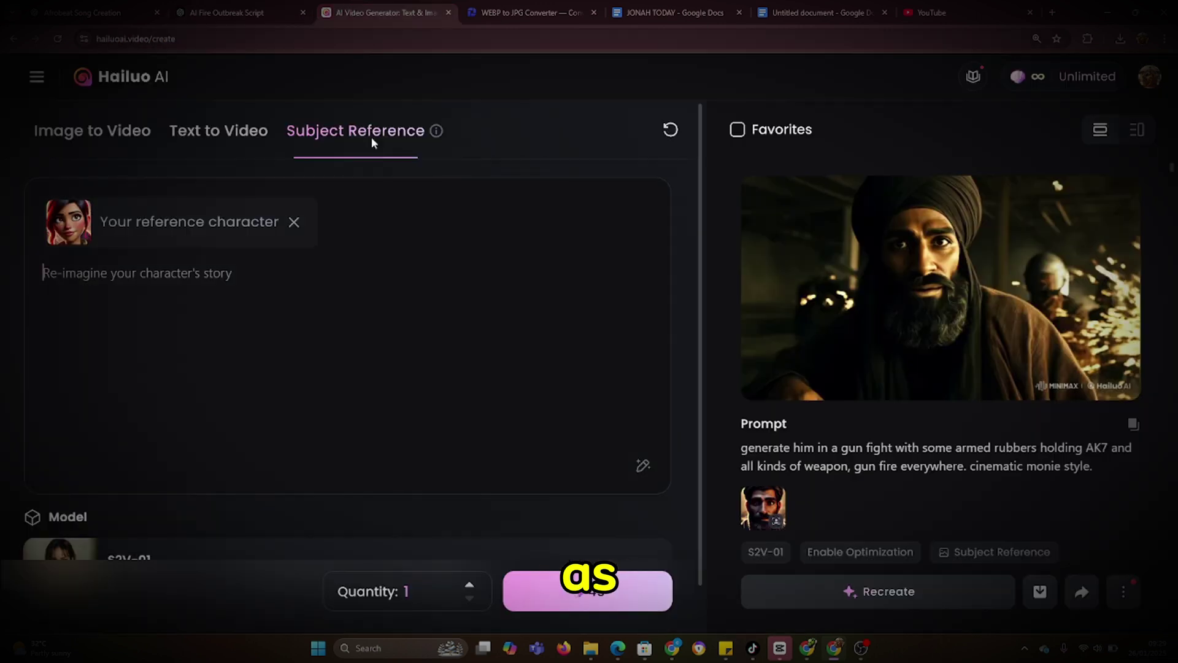
key(ctrl+v)
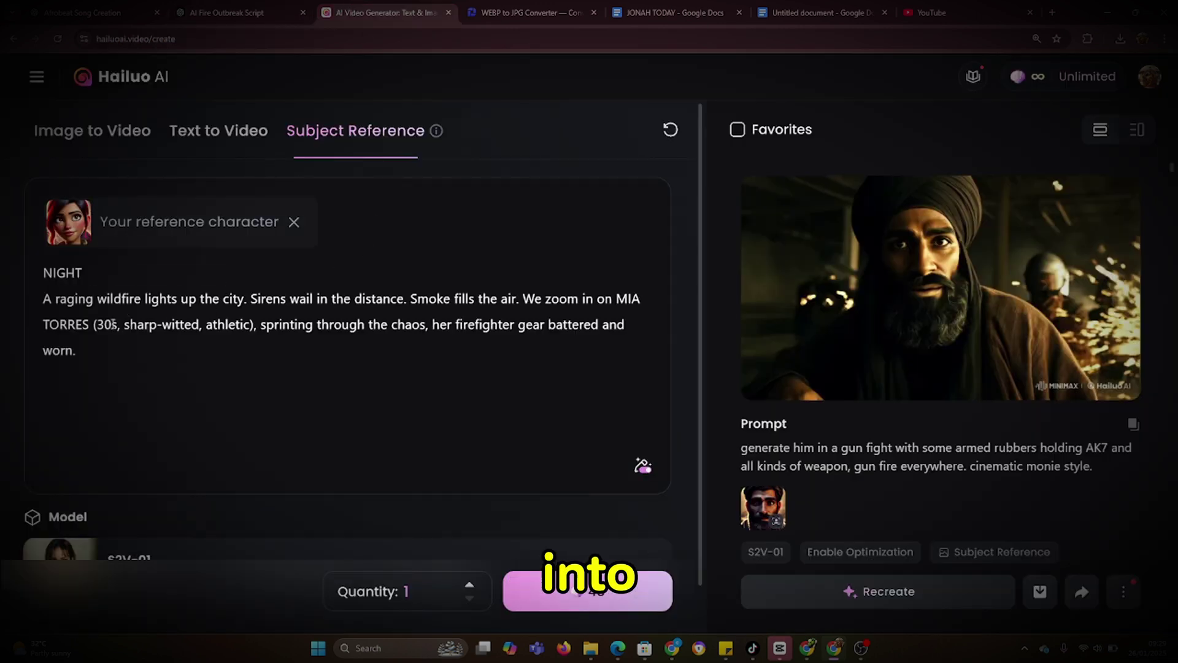
text(make it cinematic and ultra hd.)
click(591, 580)
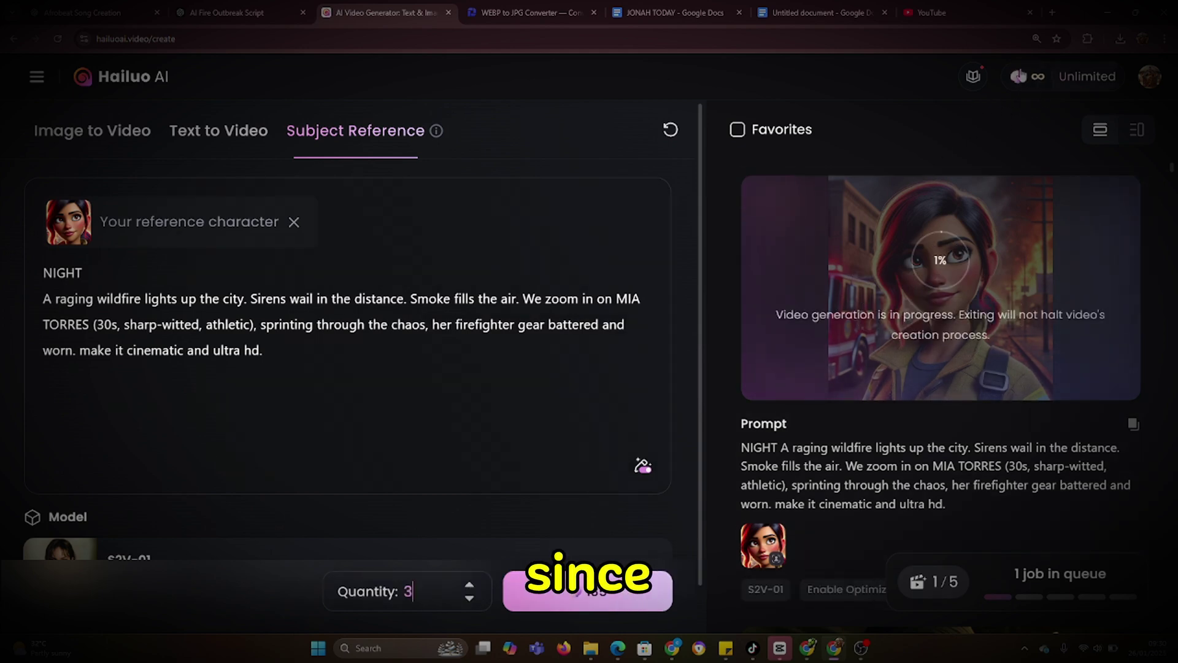
- Generate three variations of the scene and open the finished wildfire video
mouse_move(1037, 76)
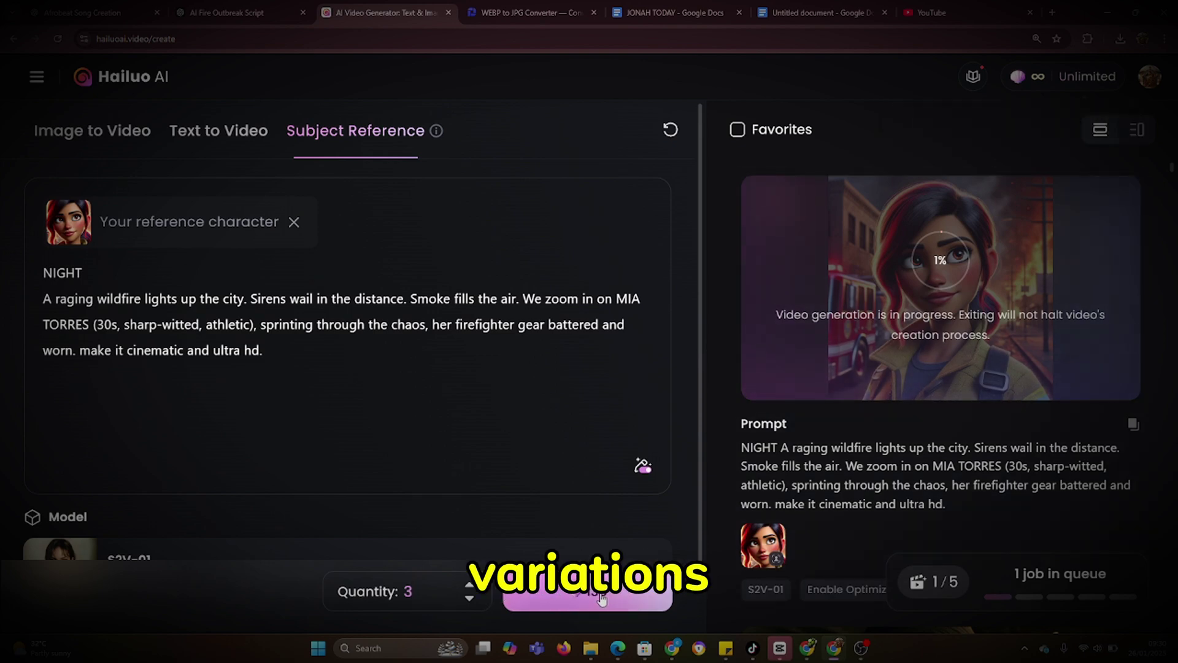
click(602, 598)
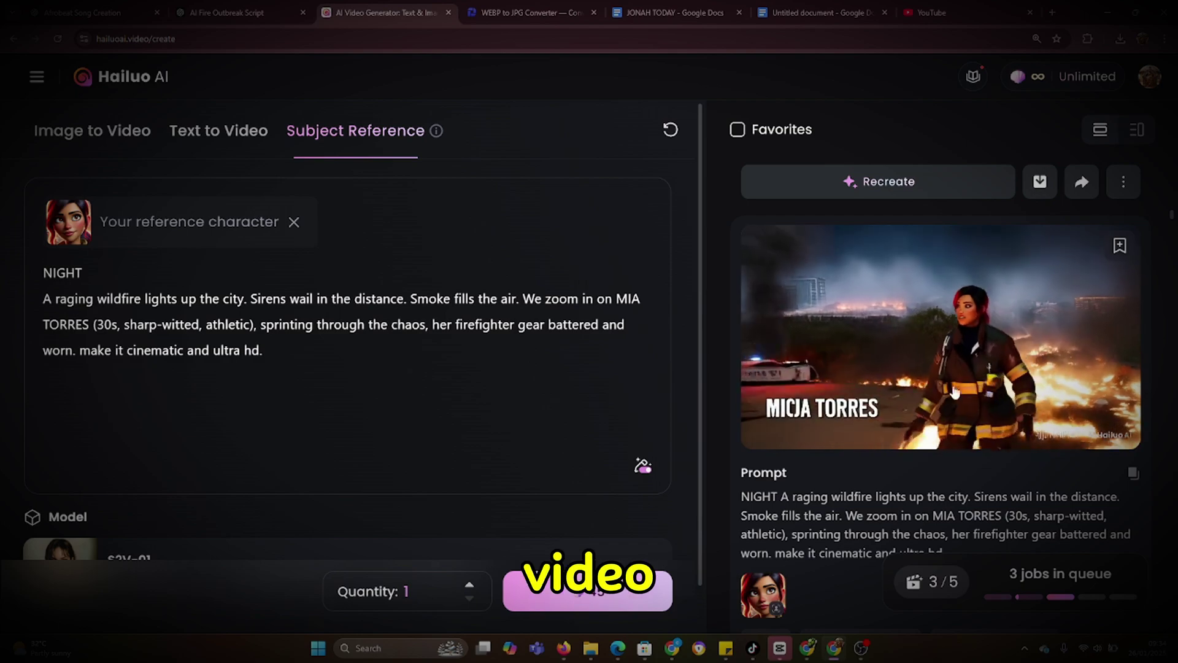
click(954, 388)
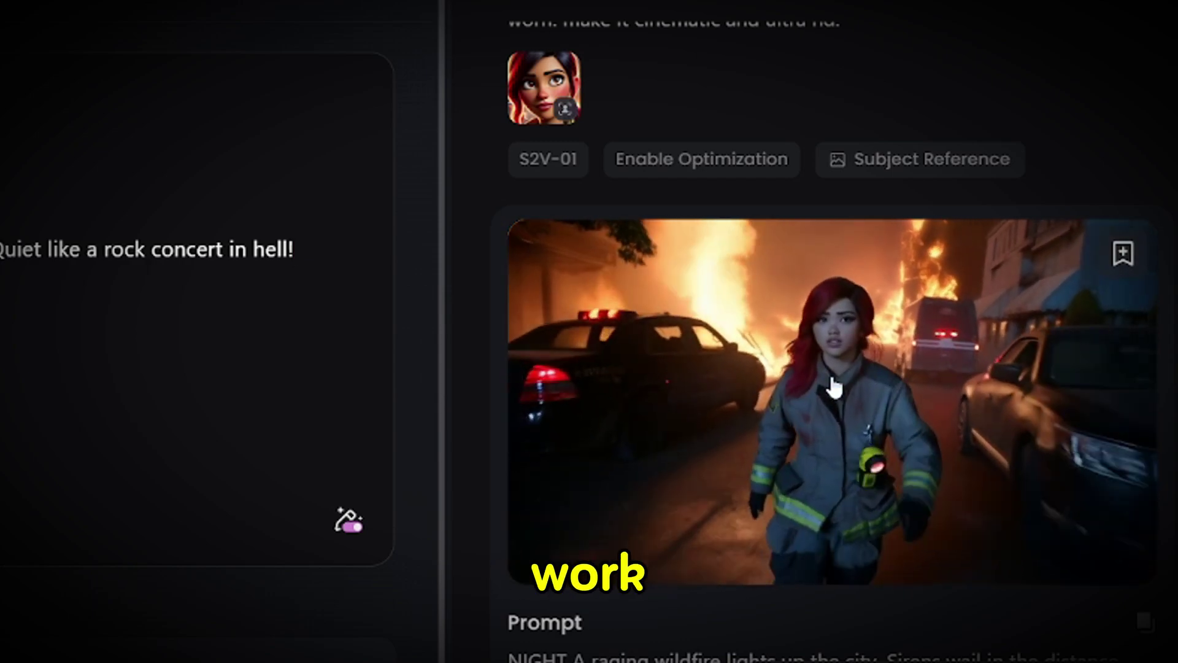
- Scroll back and forth to review the finished wildfire clip
scroll(835, 384, down, 3)
scroll(845, 416, down, 6)
scroll(853, 421, up, 3)
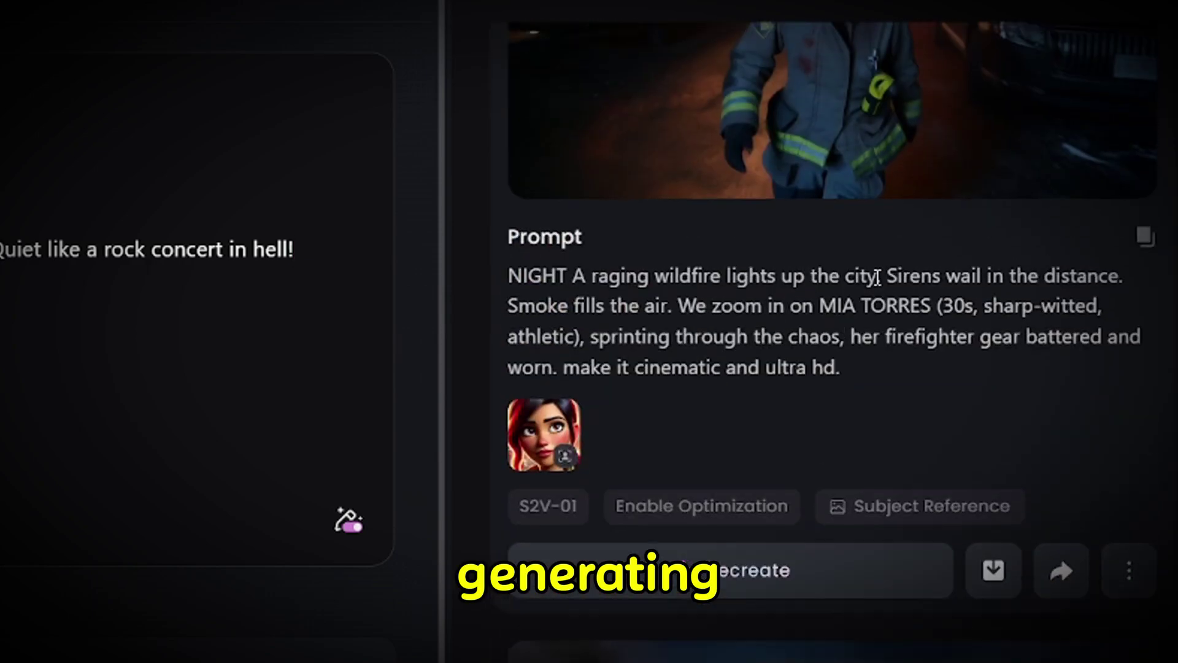
scroll(872, 283, down, 3)
scroll(884, 289, up, 5)
scroll(823, 350, down, 7)
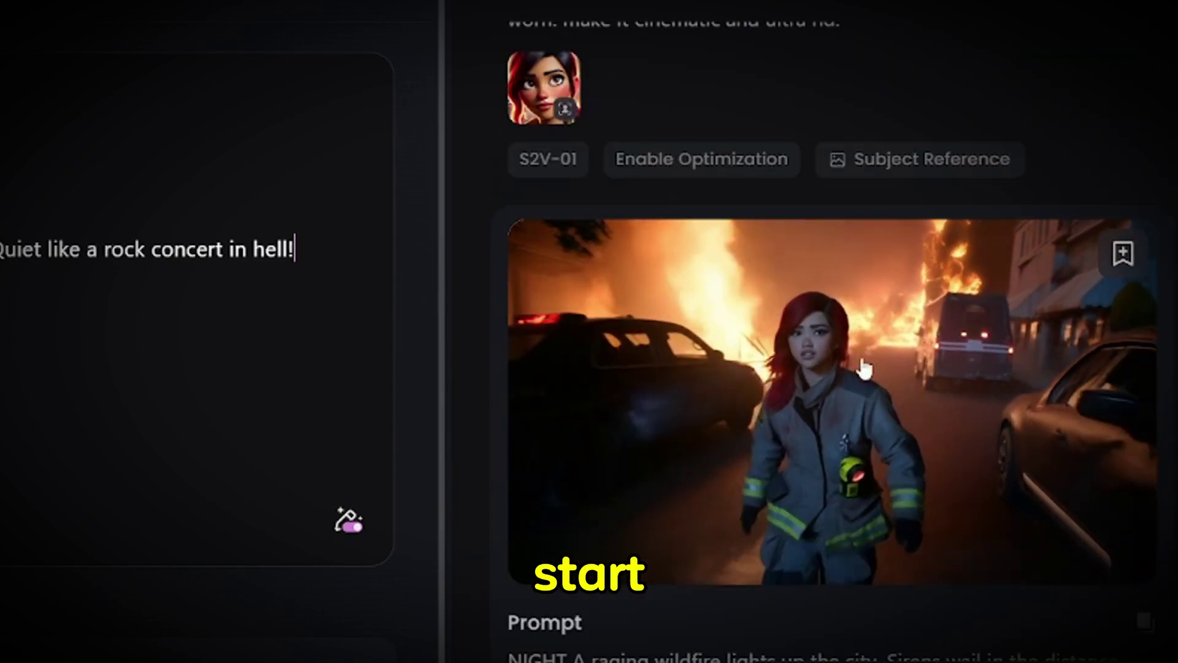
scroll(844, 386, up, 1)
scroll(842, 374, down, 8)
scroll(675, 359, up, 1)
scroll(855, 513, up, 12)
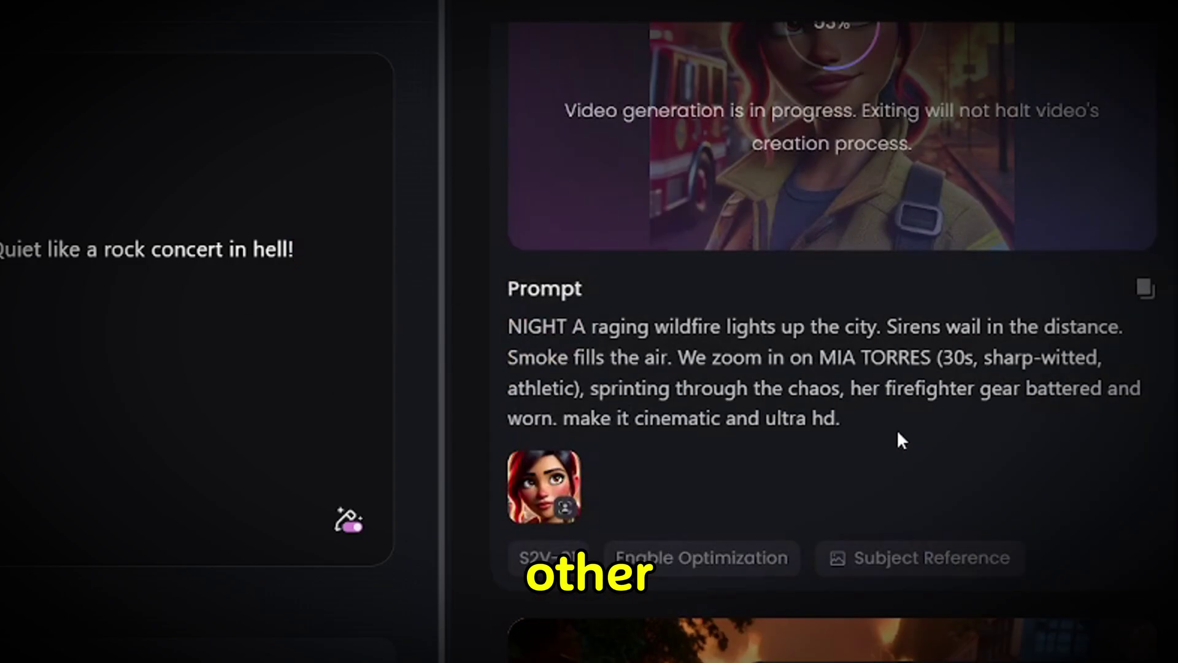
scroll(813, 236, down, 5)
scroll(894, 341, up, 2)
scroll(894, 276, down, 1)
scroll(888, 277, up, 1)
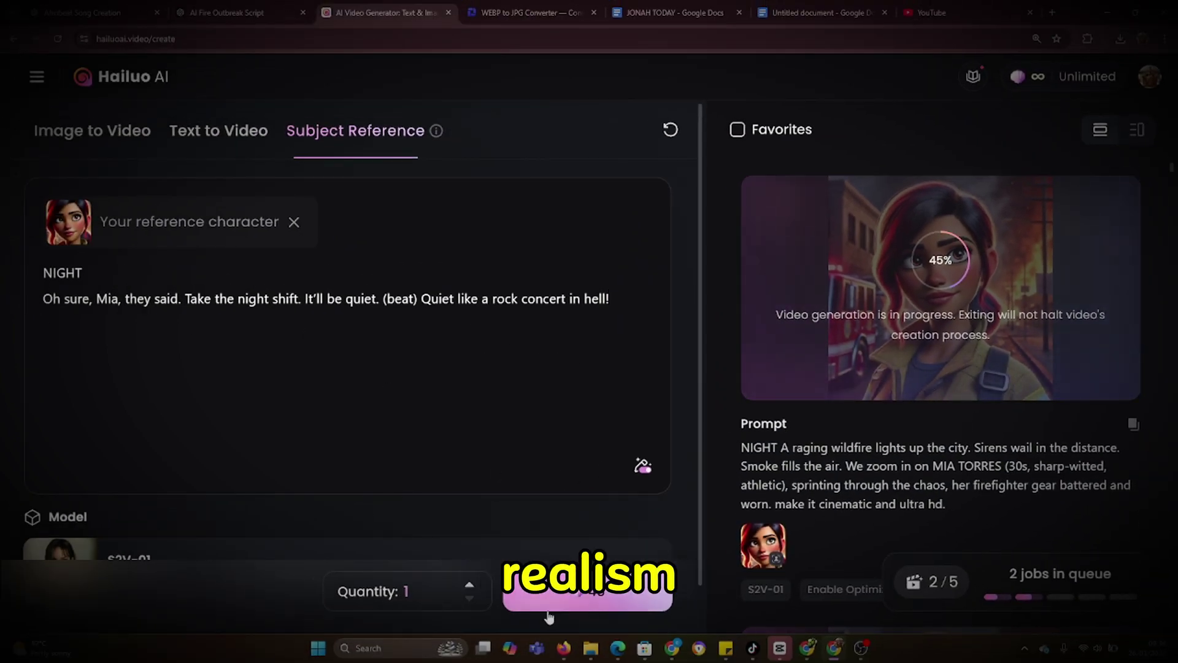
- Set Quantity to 3, paste the collapsed street scene, and select through Mia's line
click(470, 585)
click(470, 584)
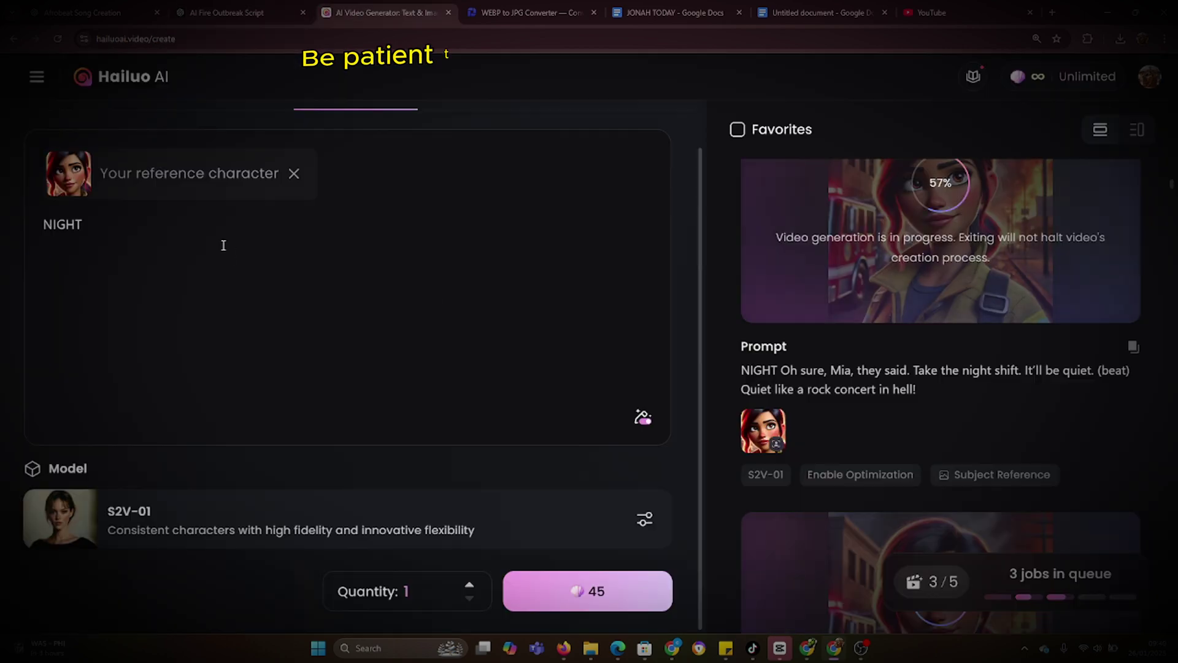
text(CONTINUOUS Flames crackle as Mia spots a DOG wearing a fireman's hat. The dog barks, wagging its tail, and dashes forward)
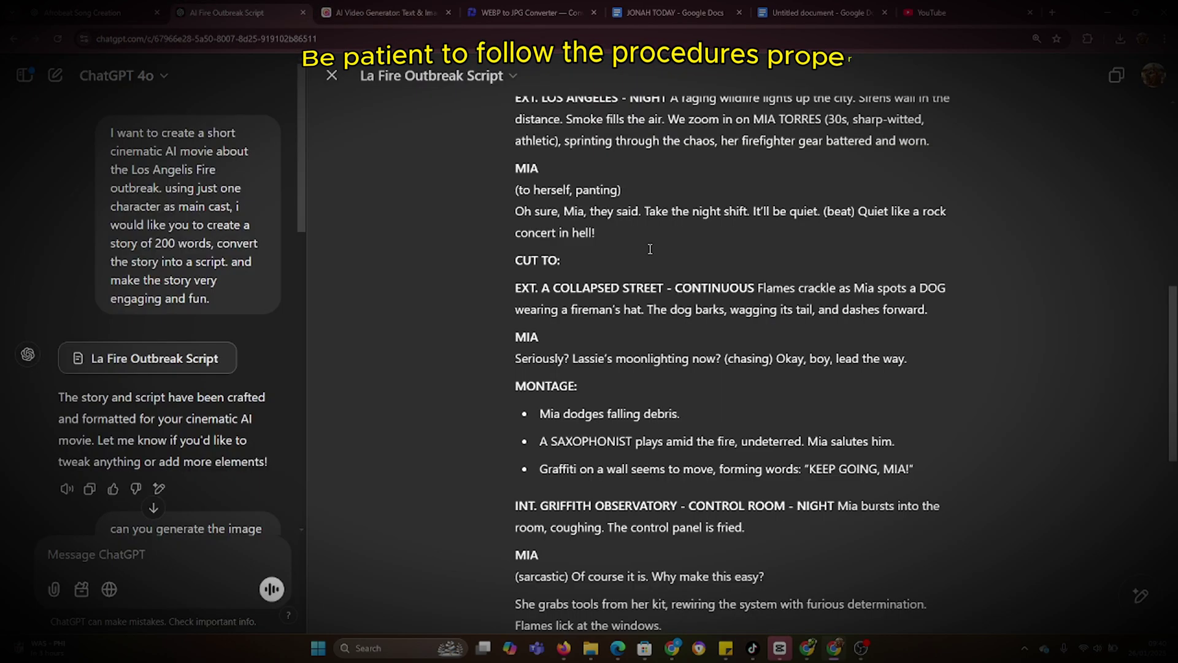
drag(651, 362, 906, 361)
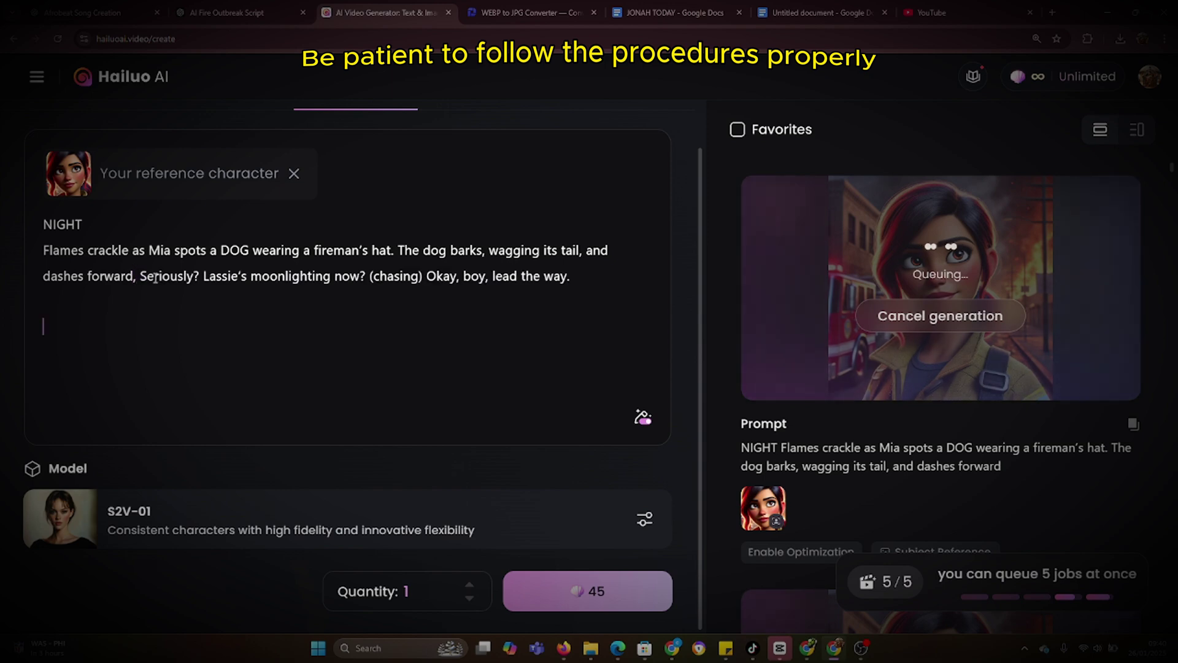
- Copy the control-room dialogue lines from the script into the Hailuo prompt
scroll(877, 588, down, 4)
scroll(913, 468, down, 10)
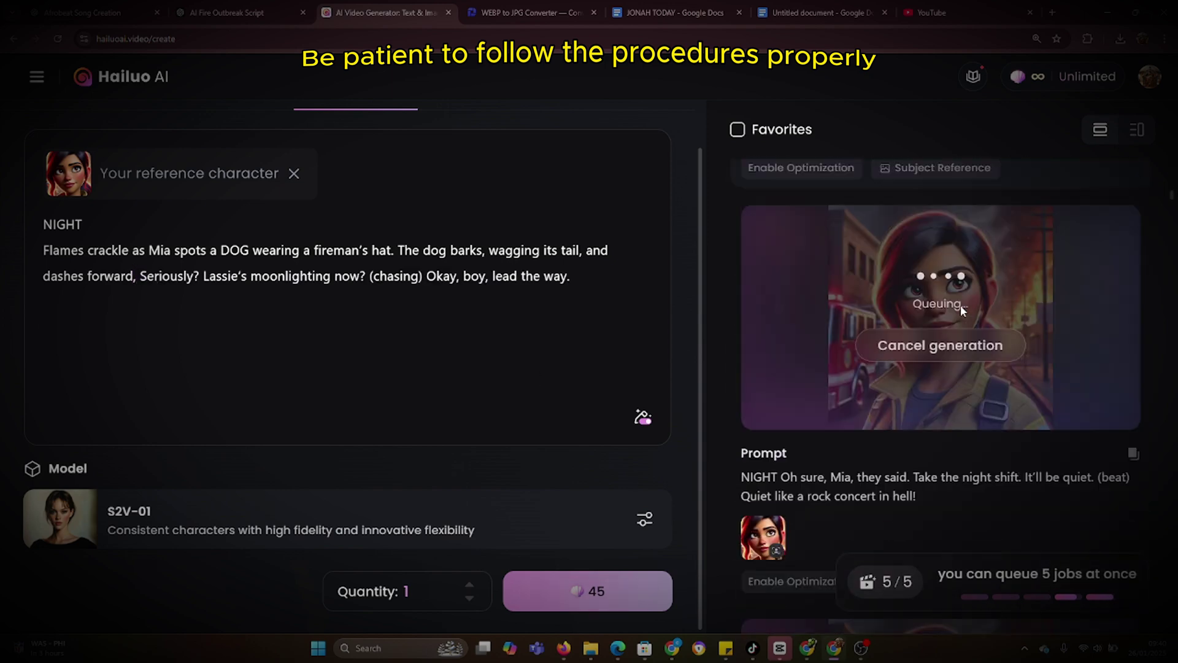
key(ctrl+shift+Tab)
triple_click(788, 382)
key(ctrl+Tab)
key(ctrl+shift+Tab)
click(582, 457)
drag(571, 454, 663, 504)
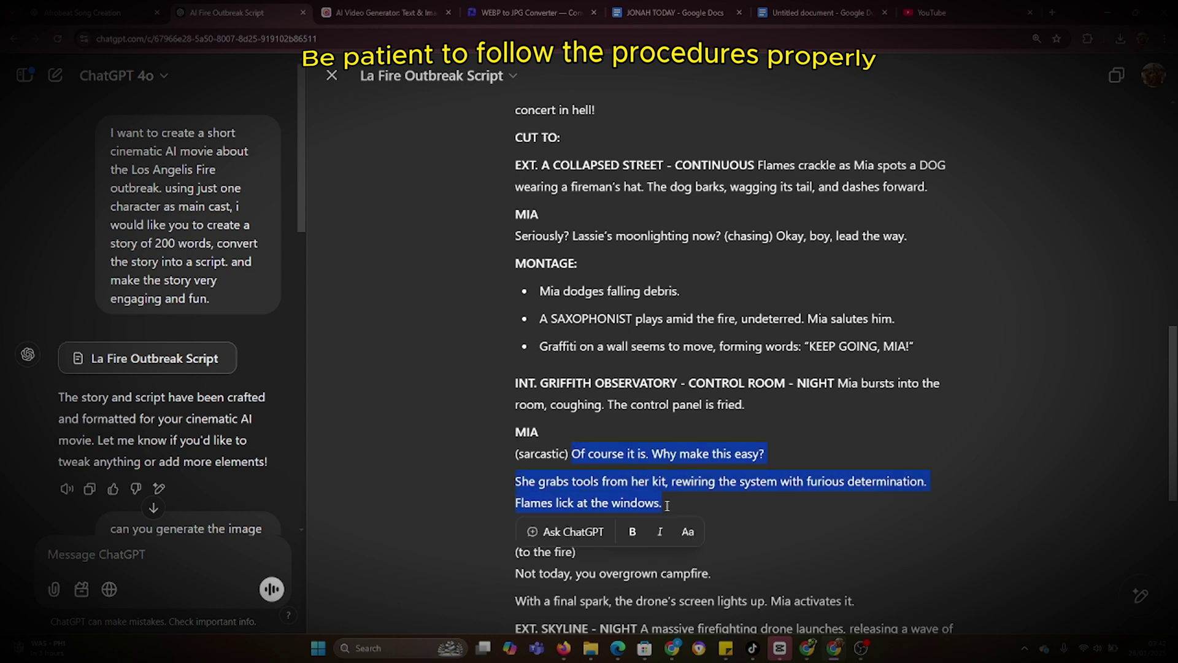
key(ctrl+c)
key(ctrl+Tab)
click(433, 252)
key(ctrl+v)
- Remove the extra blank line from the prompt and generate the control-room clip
click(43, 299)
key(BackSpace)
scroll(468, 371, up, 2)
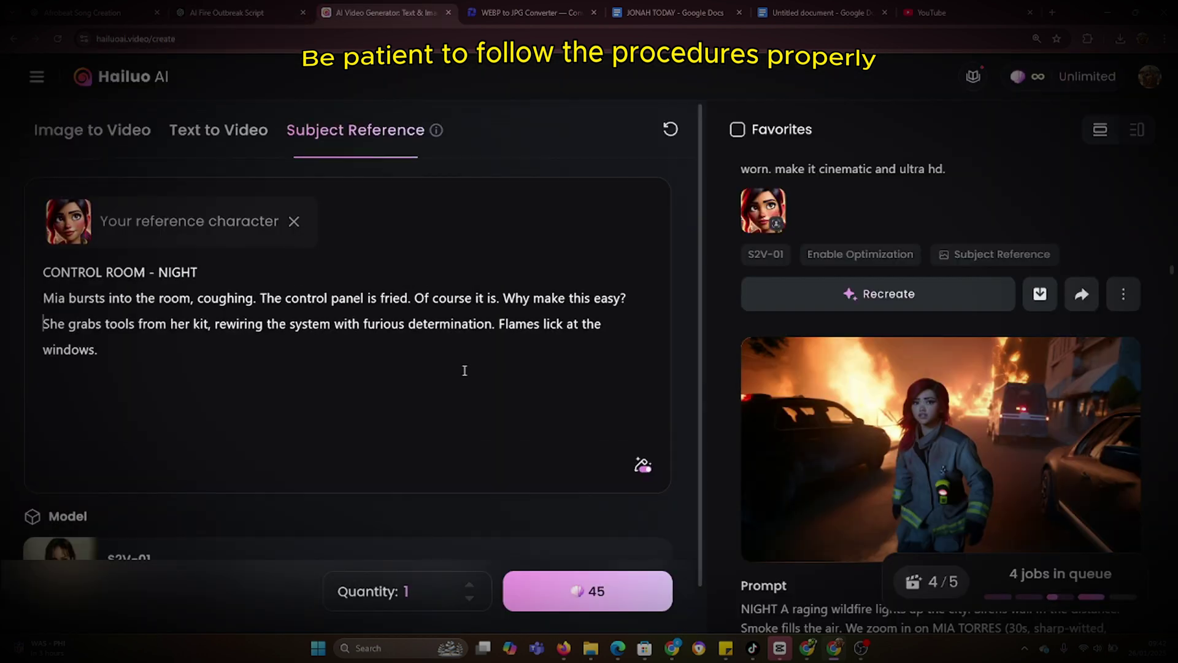
scroll(468, 371, down, 2)
key(ctrl+shift+Tab)
click(510, 330)
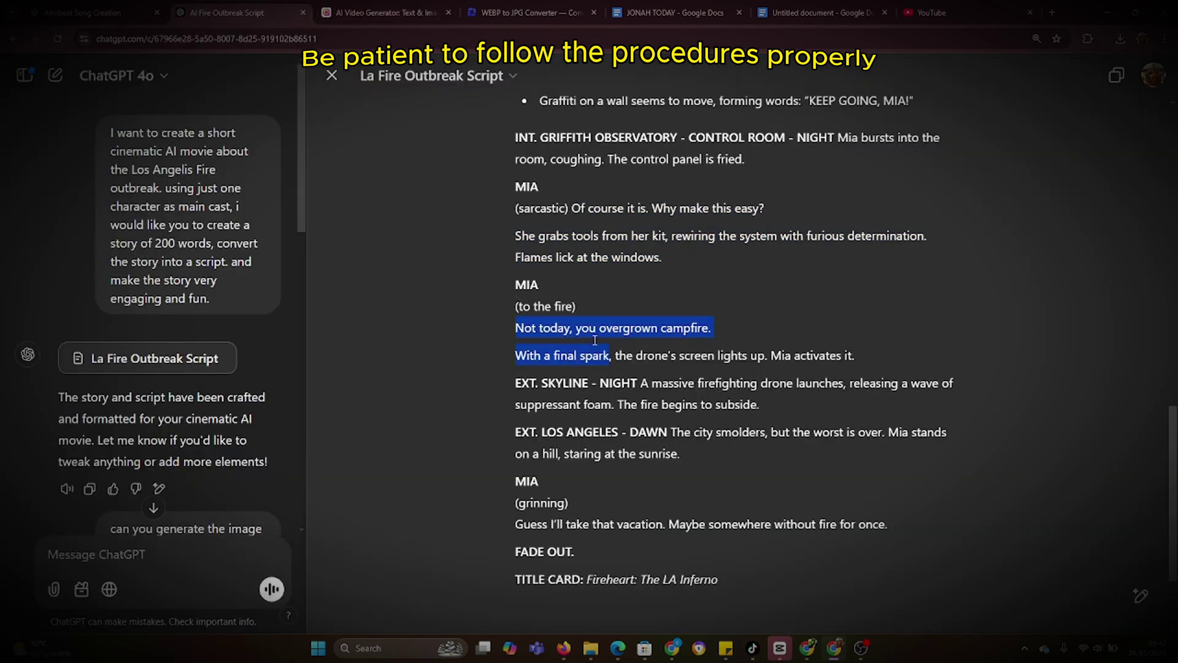
key(ctrl+Tab)
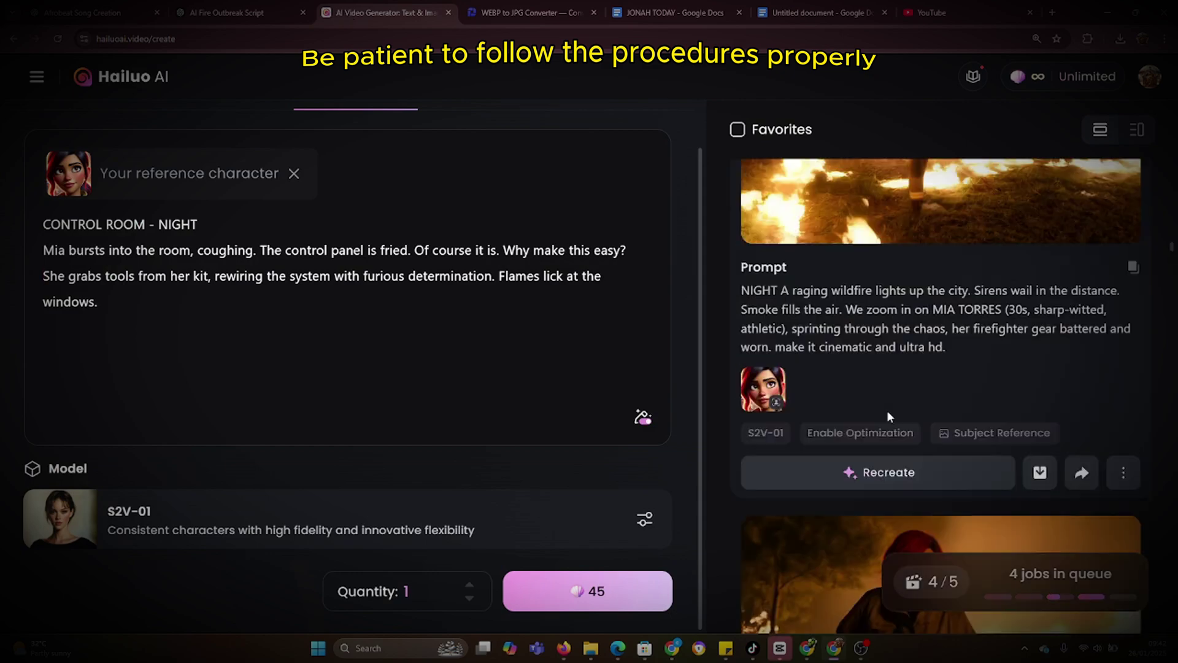
click(588, 591)
- Copy the skyline scene description into the prompt and generate it
key(ctrl+shift+Tab)
click(662, 383)
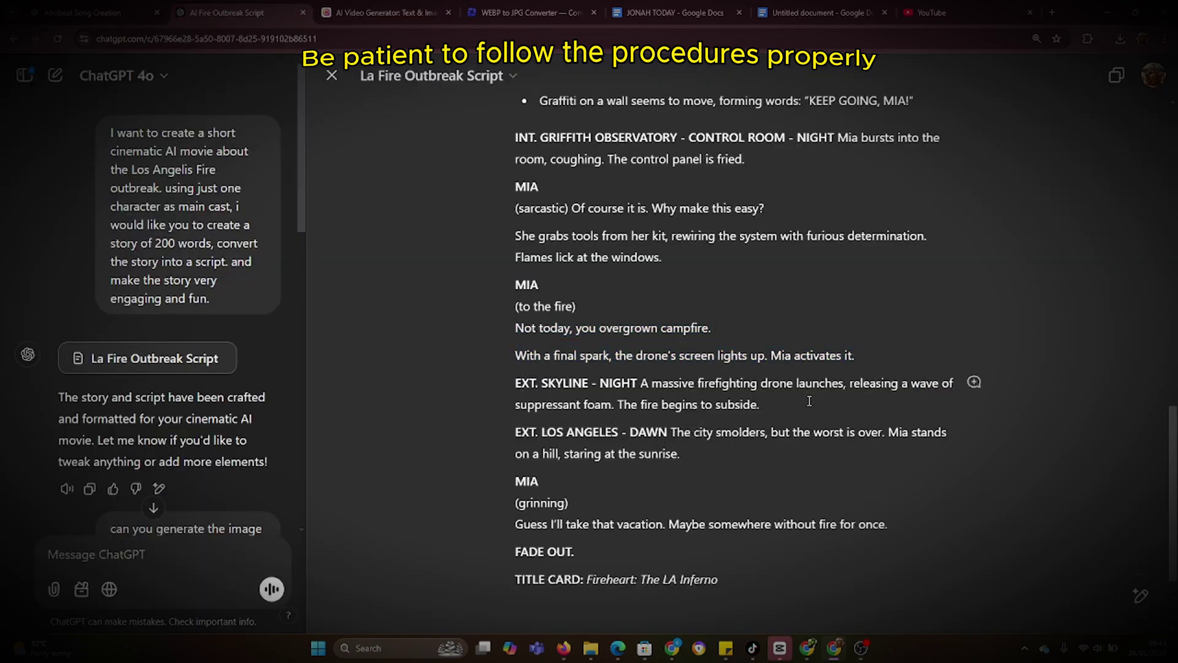
drag(600, 383, 761, 405)
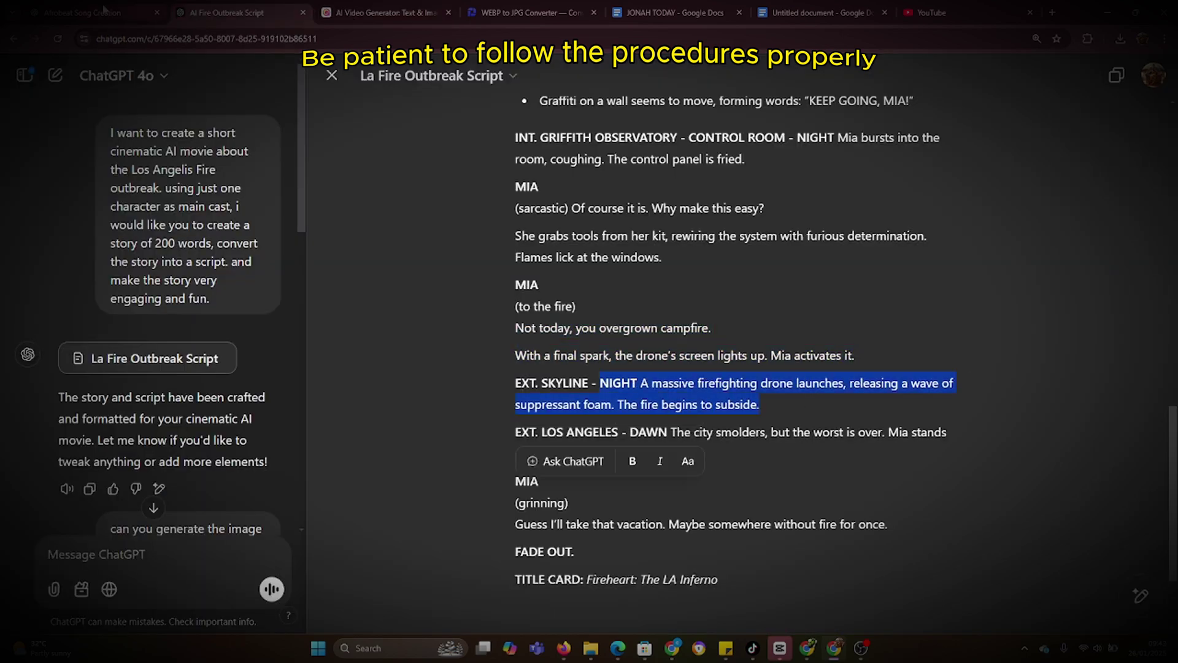
key(ctrl+c)
key(ctrl+Tab)
key(ctrl+v)
click(232, 12)
- Replace the prompt with the copied dawn scene paragraph
drag(368, 371, 612, 398)
key(ctrl+c)
key(ctrl+Tab)
key(ctrl+a)
key(ctrl+v)
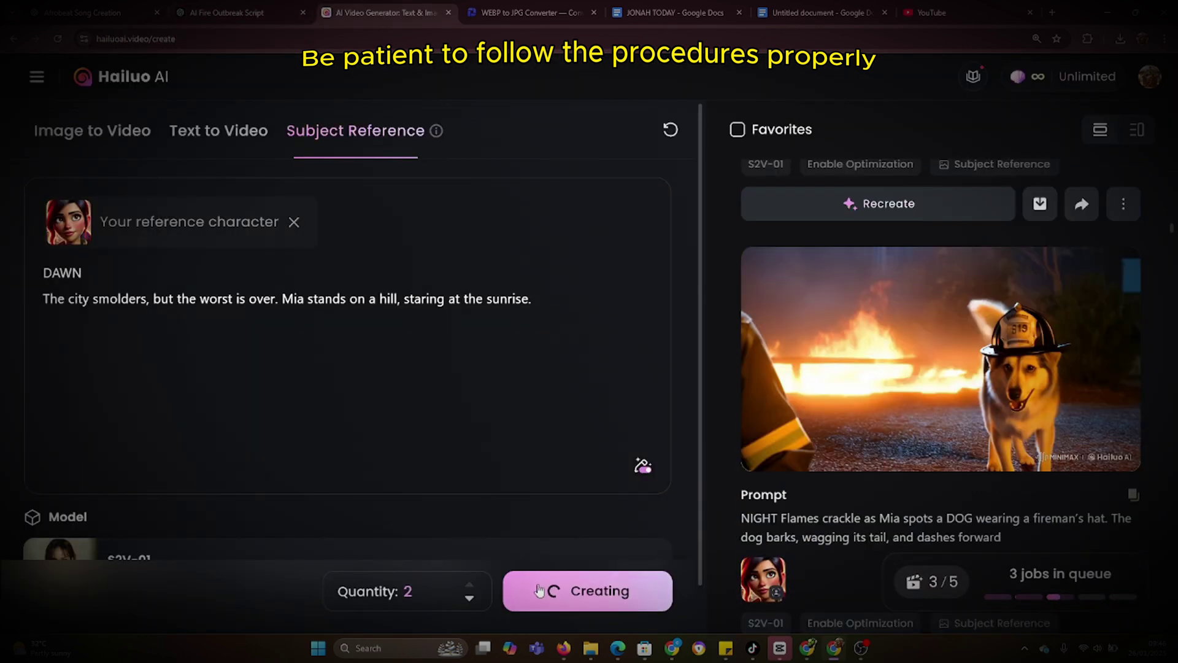
- Copy Mia's closing line and FADE OUT, and paste them over the prompt
key(ctrl+shift+Tab)
drag(515, 396, 846, 409)
drag(847, 451, 856, 417)
key(ctrl+c)
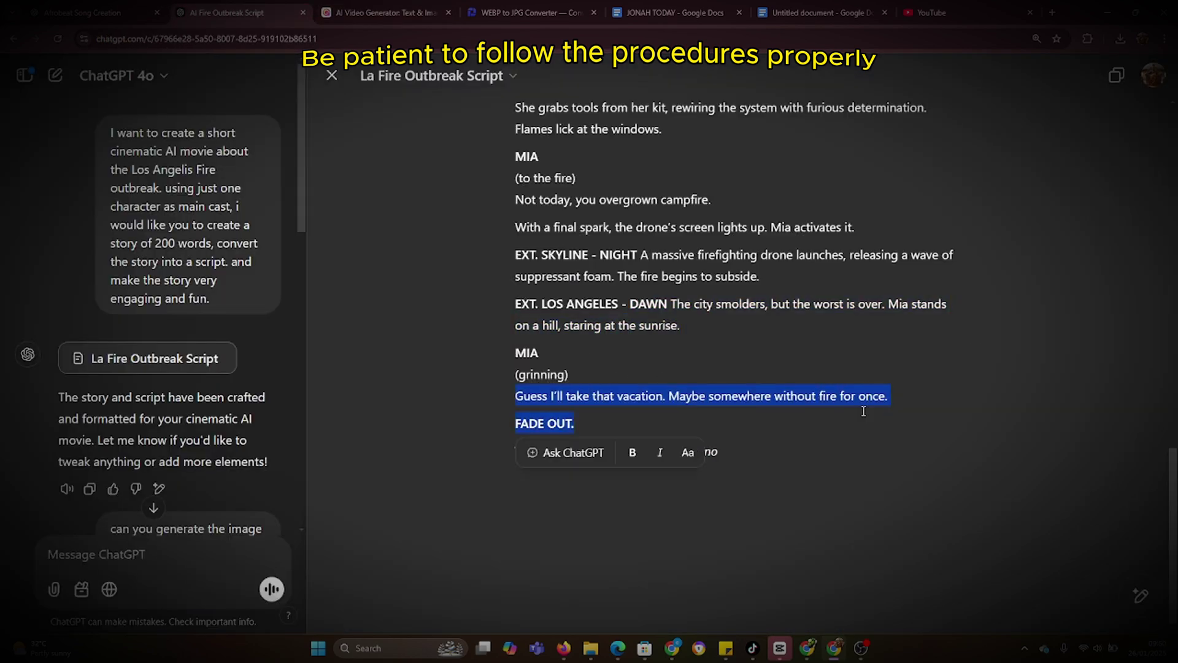
key(ctrl+Tab)
key(ctrl+a)
key(ctrl+v)
- Queue the dawn closing lines and write a prompt of Mia carrying the dog out of the burning house
scroll(864, 379, down, 5)
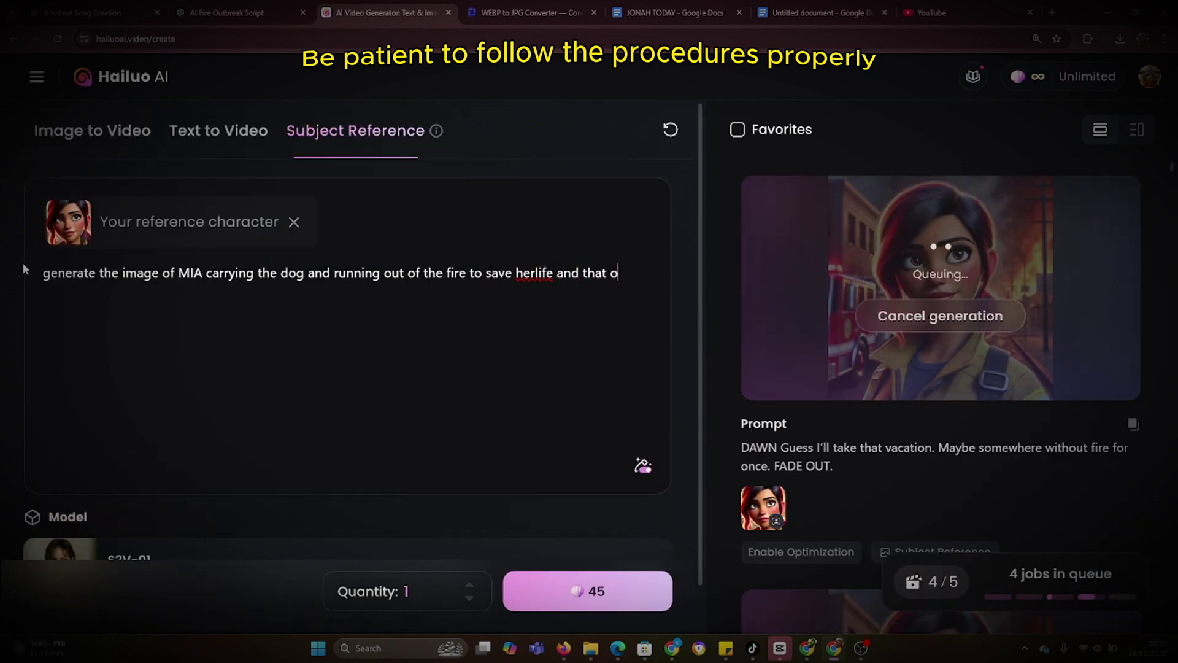
text(f the dog)
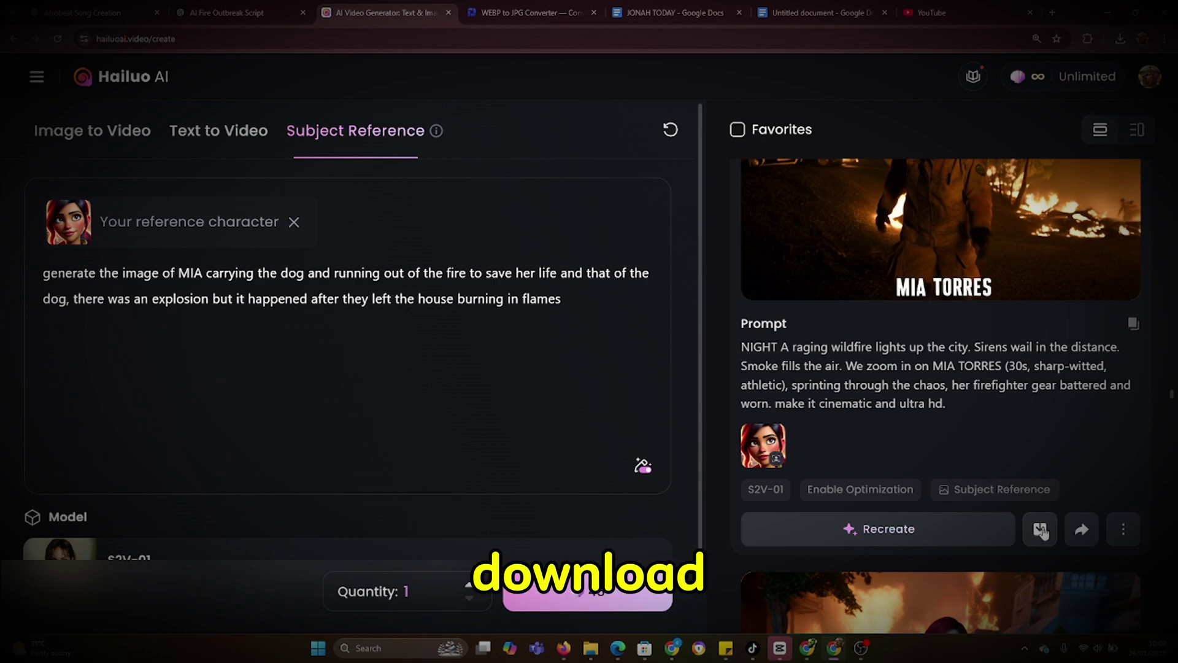
- Download the MIA TORRES clip of Mia sprinting through the burning city as an MP4
scroll(1000, 442, down, 5)
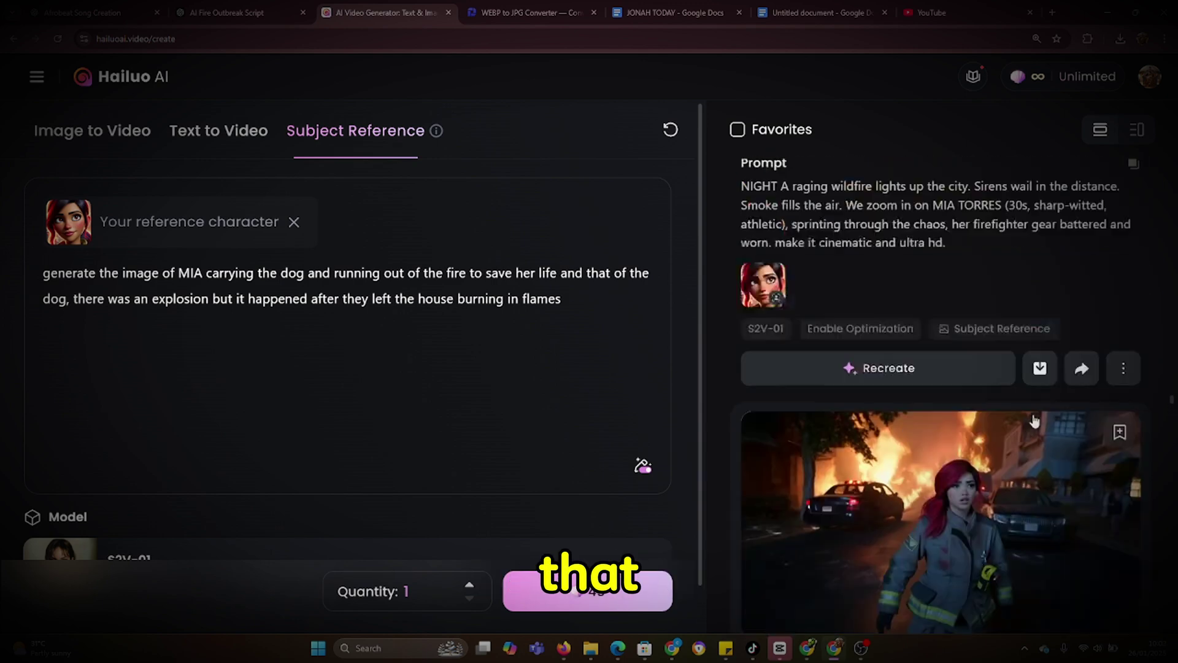
click(1039, 340)
scroll(1005, 389, up, 4)
scroll(995, 429, down, 3)
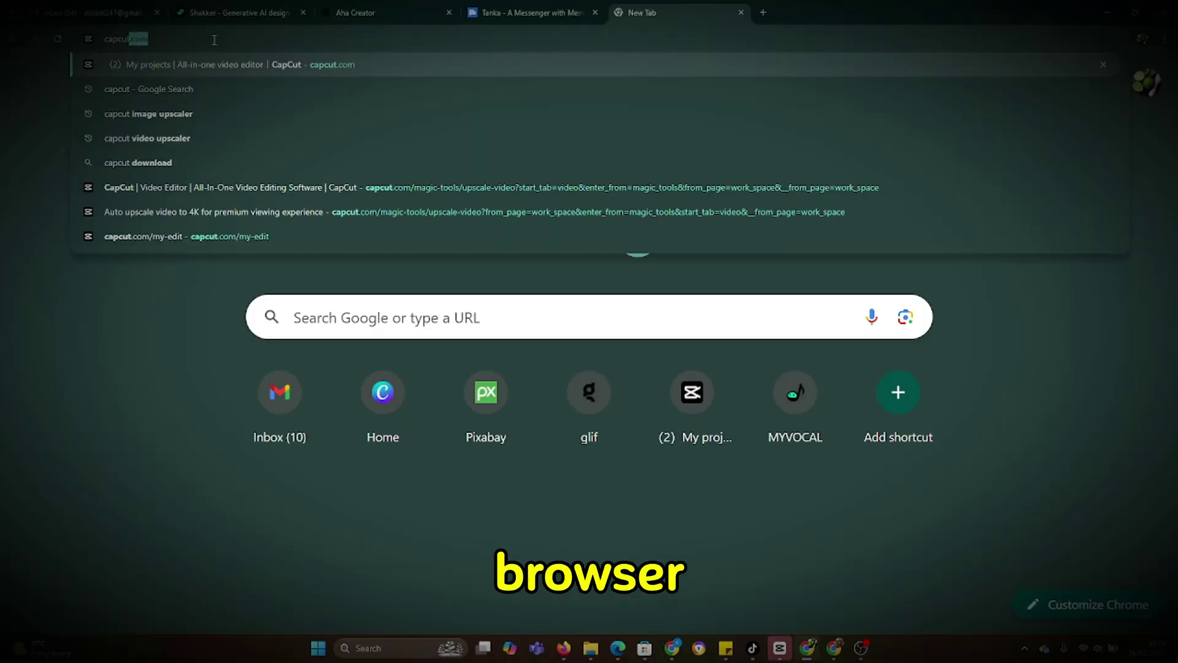
- Open CapCut's Video upscaler from the Magic tools collection
key(Return)
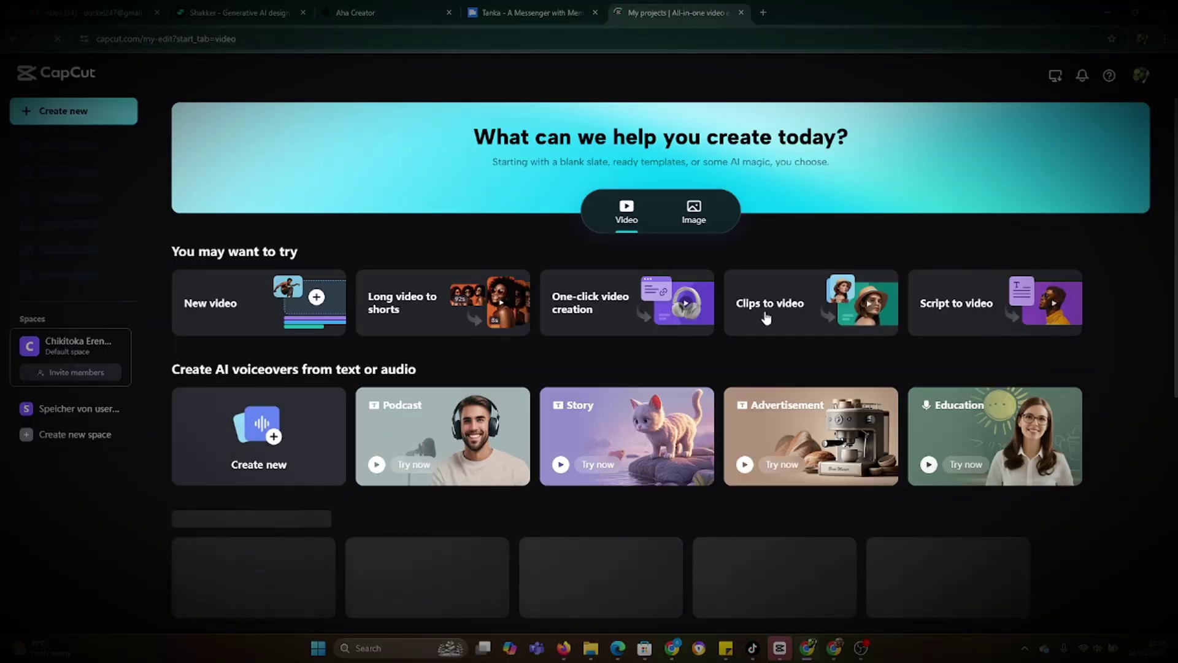
click(64, 279)
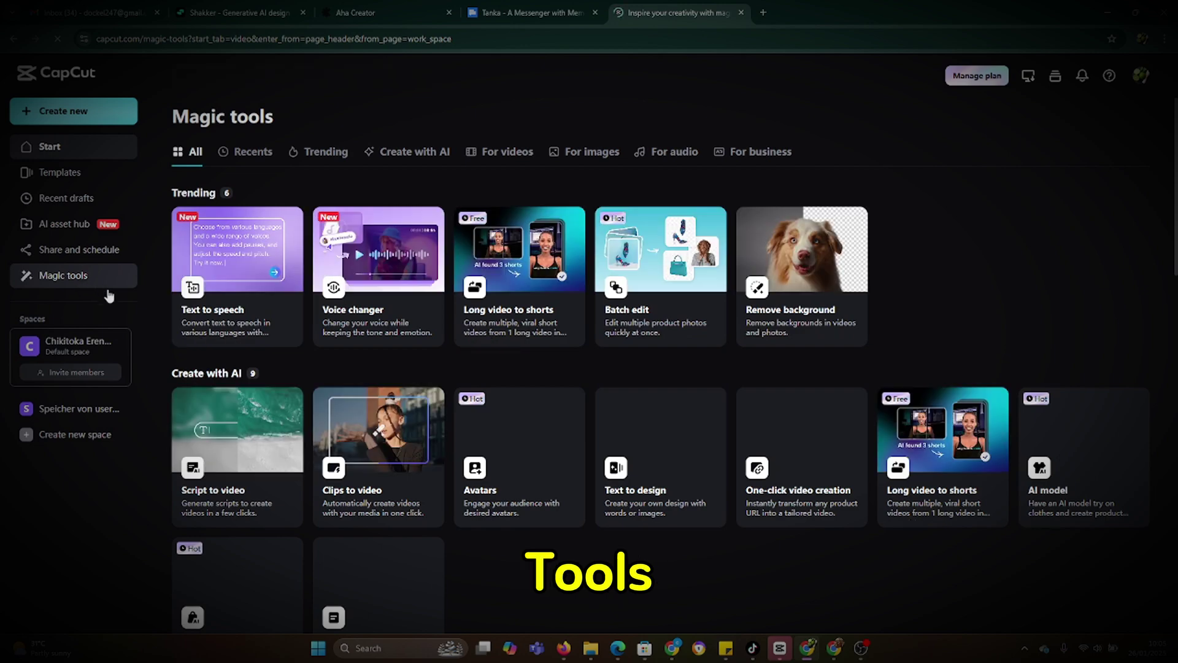
scroll(637, 421, down, 5)
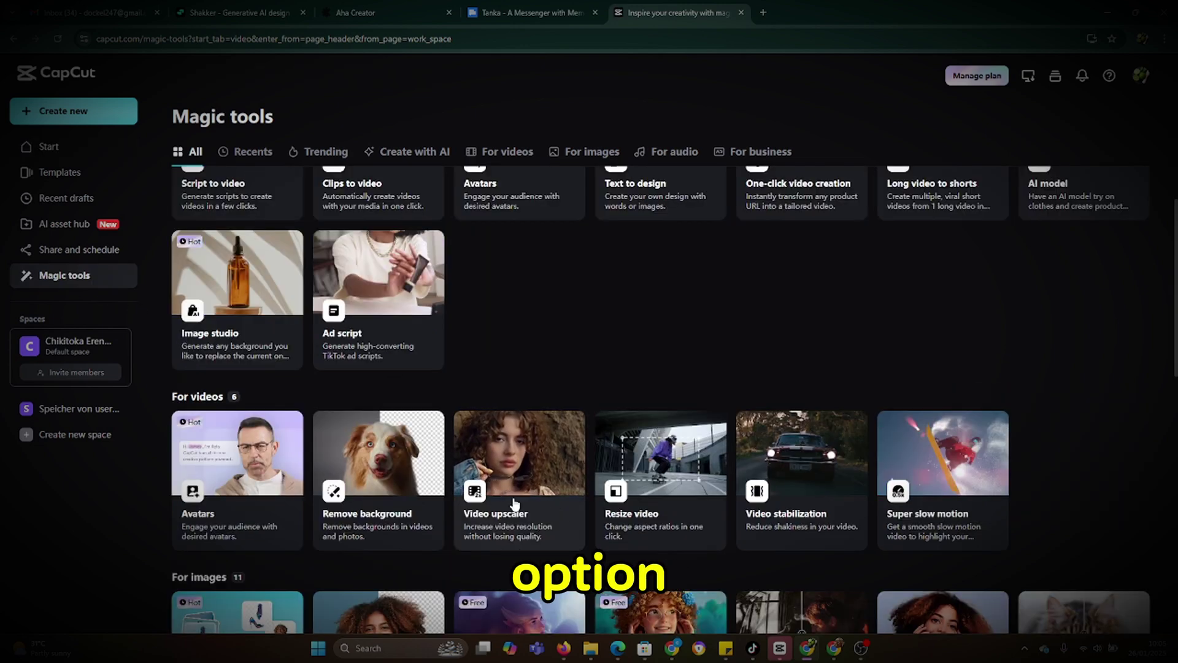
click(534, 456)
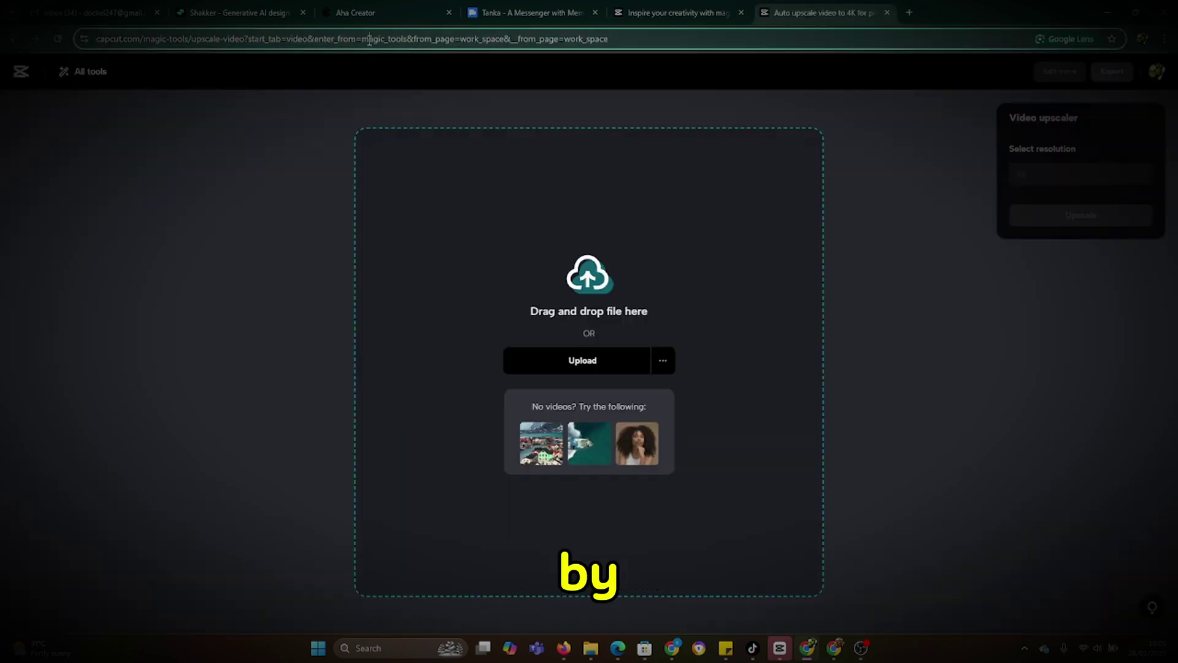
- Copy the Video upscaler address and load it in four new browser tabs
click(366, 43)
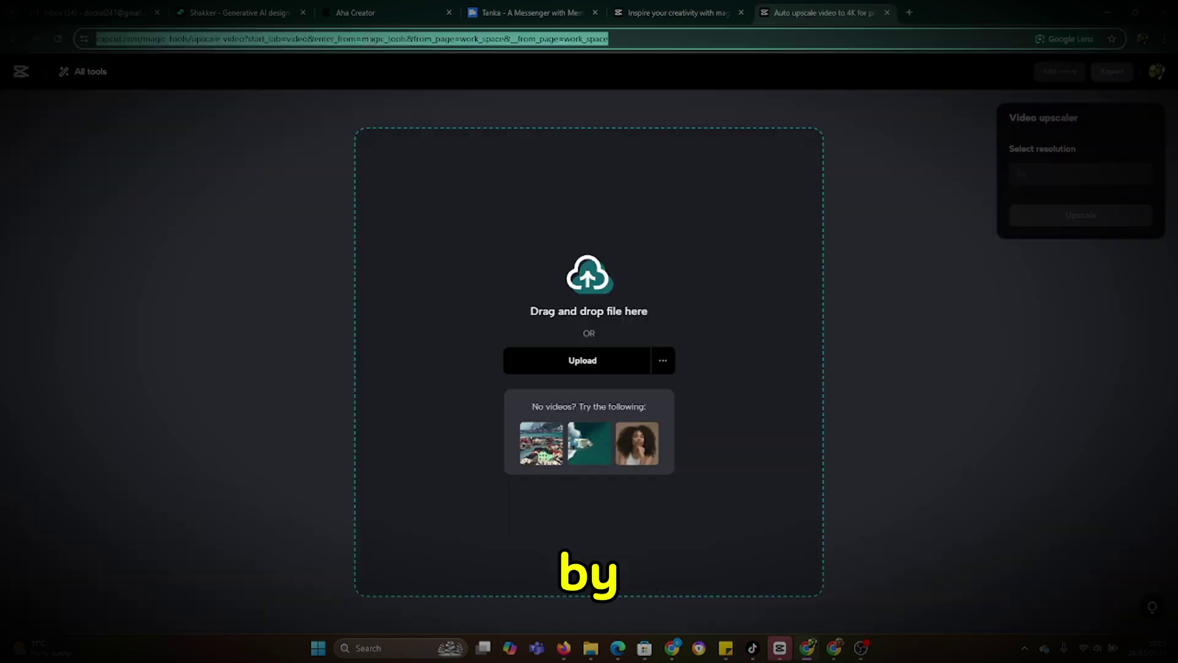
key(ctrl+c)
key(ctrl+t)
key(ctrl+v)
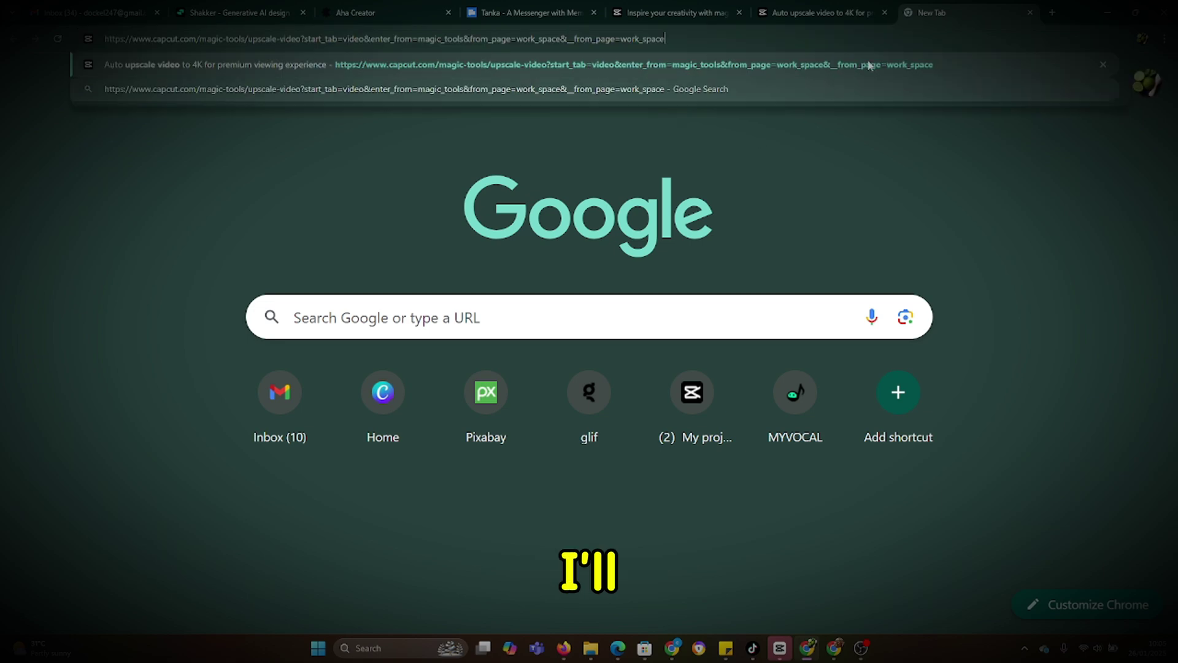
key(Return)
key(ctrl+t)
key(ctrl+v)
key(Return)
key(ctrl+t)
key(ctrl+v)
key(Return)
key(ctrl+t)
key(ctrl+v)
key(Return)
- Load the Video upscaler page in one more new tab
key(ctrl+t)
key(ctrl+v)
key(Return)
- Start the 2x (2560 x 1440) upscale of the dog-rescue clip, then upload a clip in the next tab
click(491, 12)
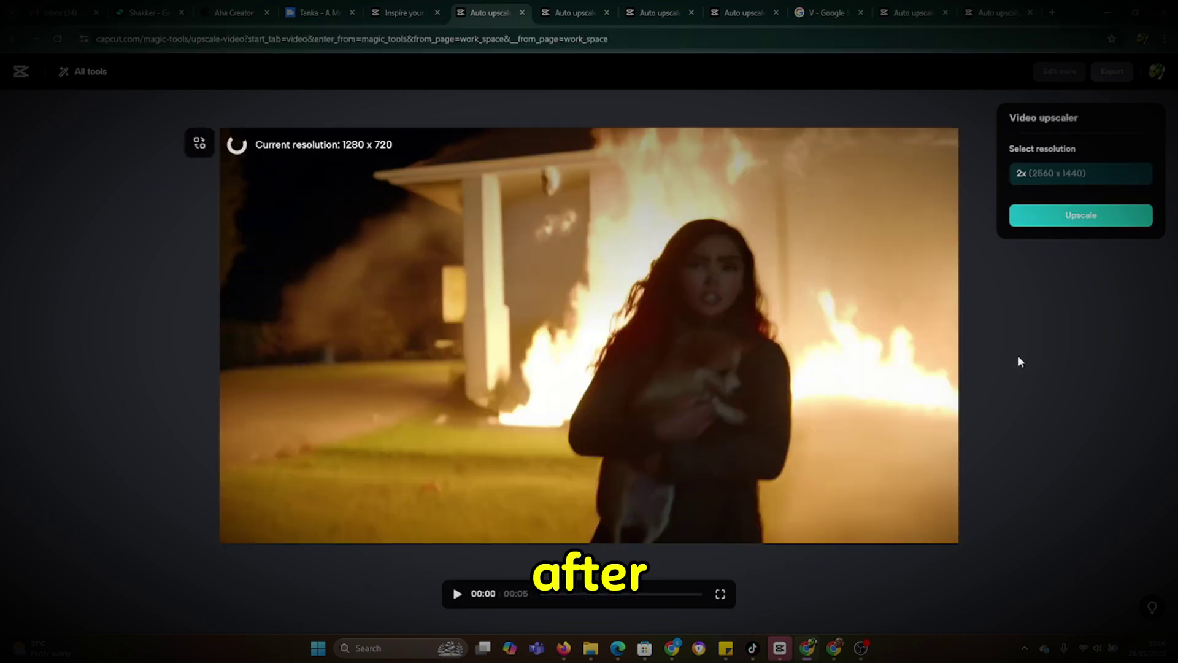
click(1081, 216)
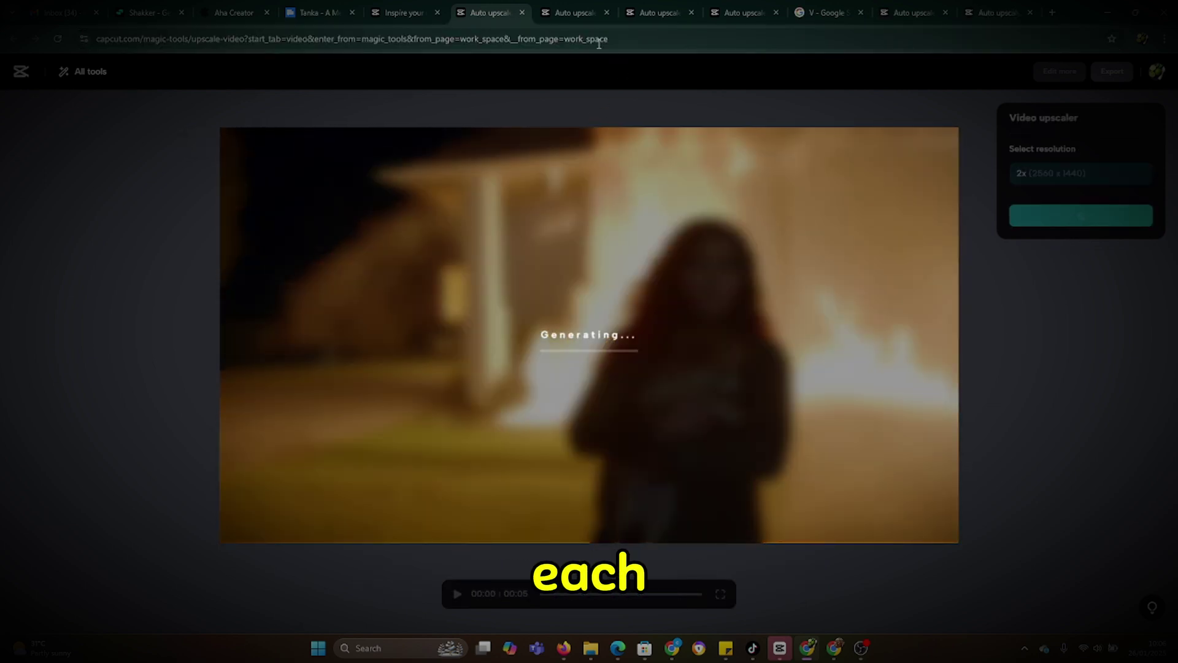
click(574, 12)
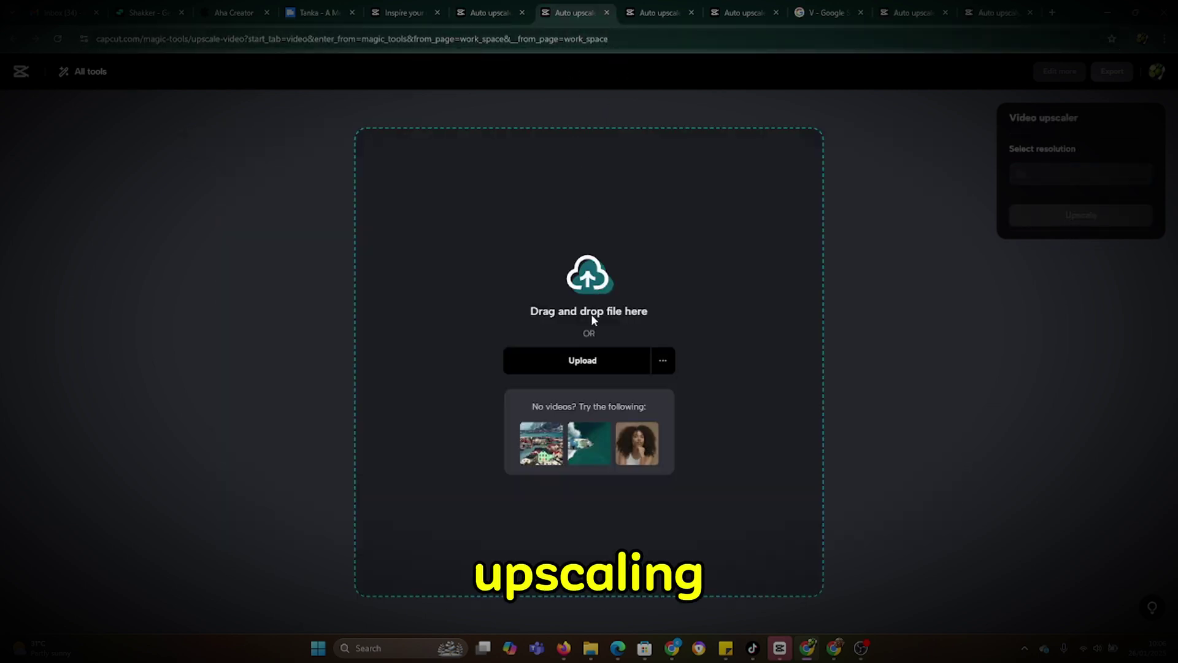
click(590, 364)
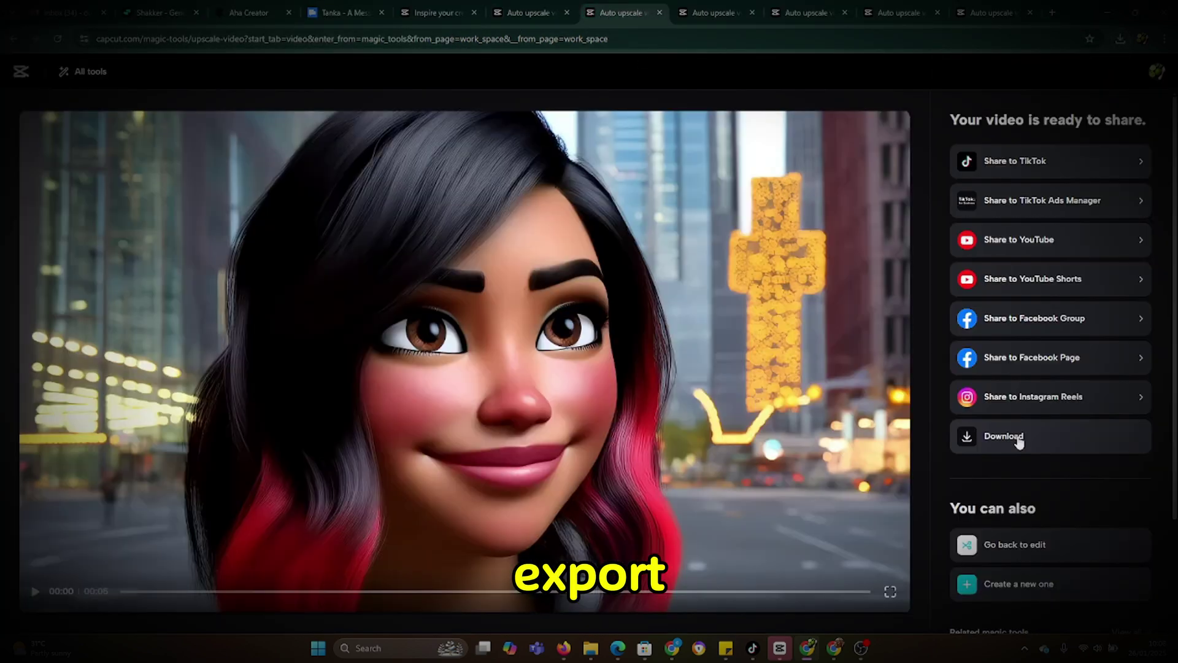
- Download the upscaled close-up of Mia and the upscaled dawn smoking-city clip from their tabs
click(985, 437)
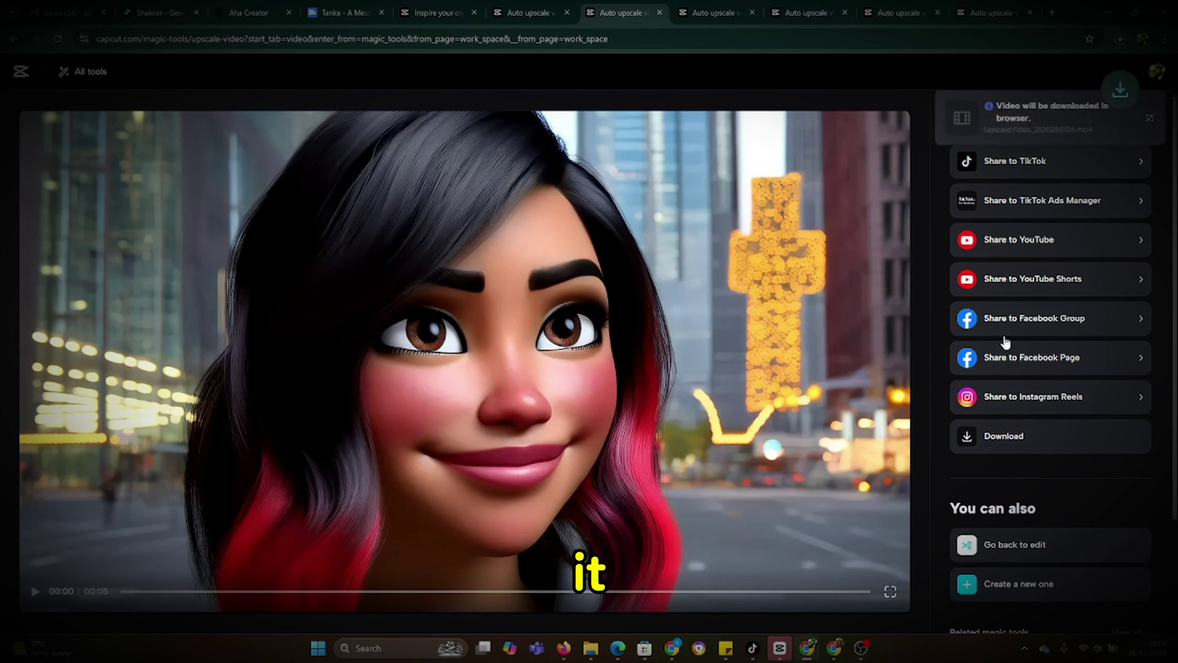
click(1027, 586)
click(705, 13)
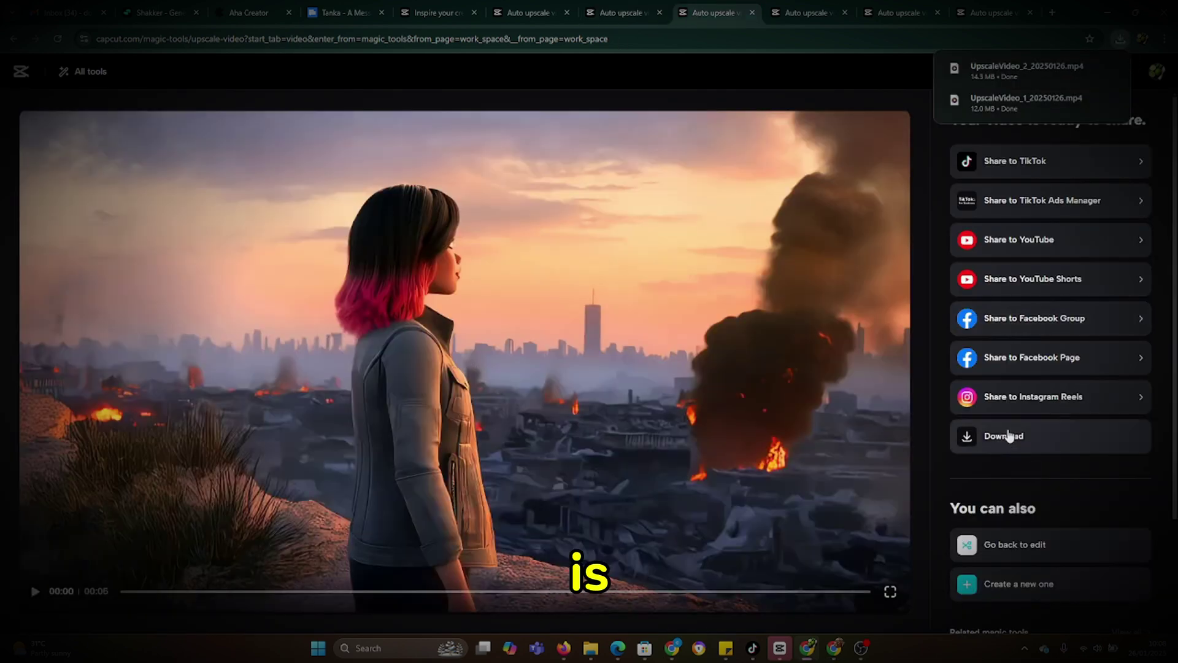
click(1004, 436)
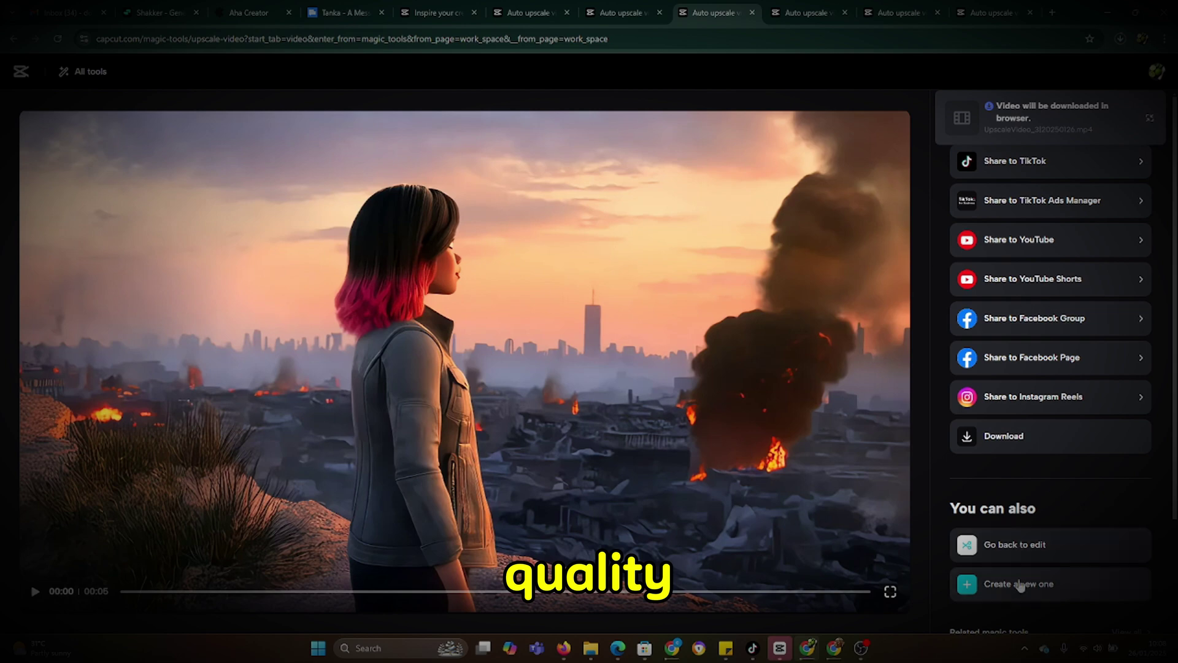
click(797, 13)
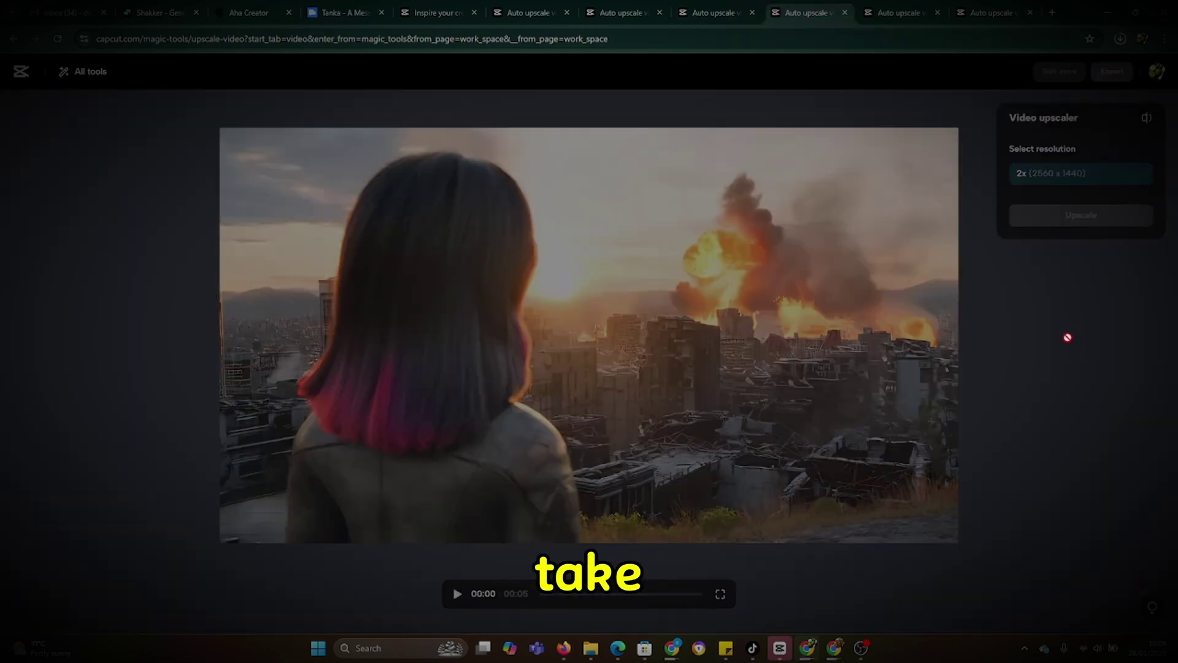